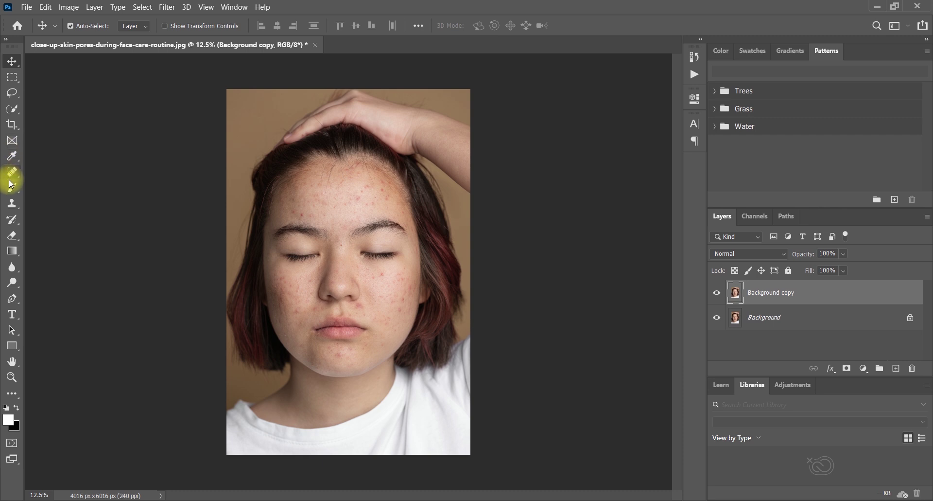
# Remove the blemishes across the forehead on the Background copy layer using the Spot Healing Brush at size 150
pyautogui.click(13, 172)
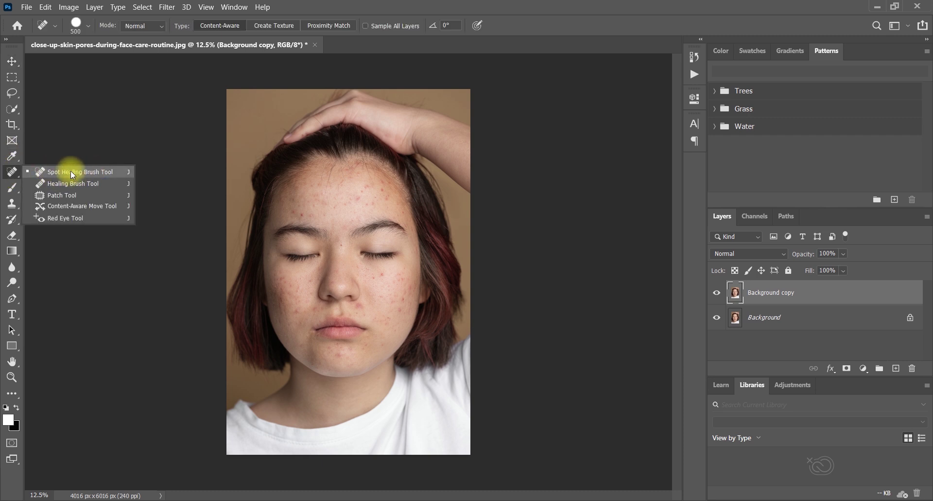
pyautogui.click(104, 173)
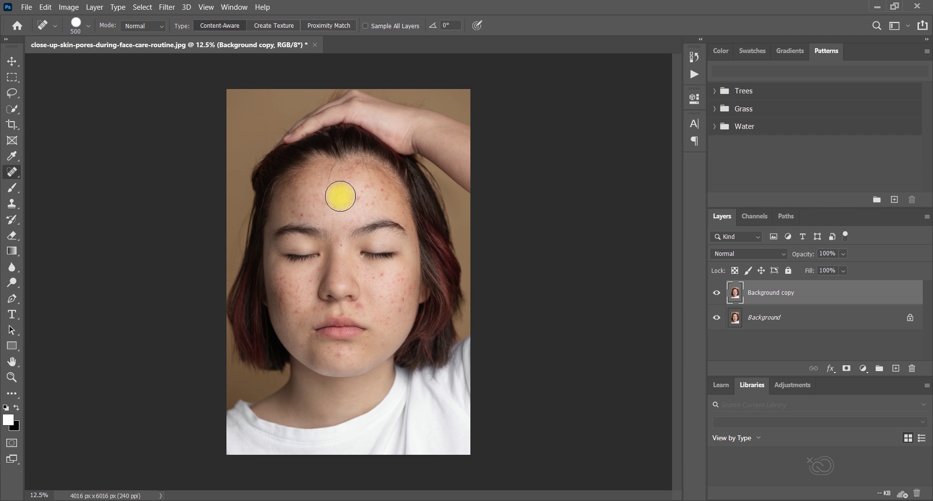
pyautogui.hotkey('ctrl', 'F12')
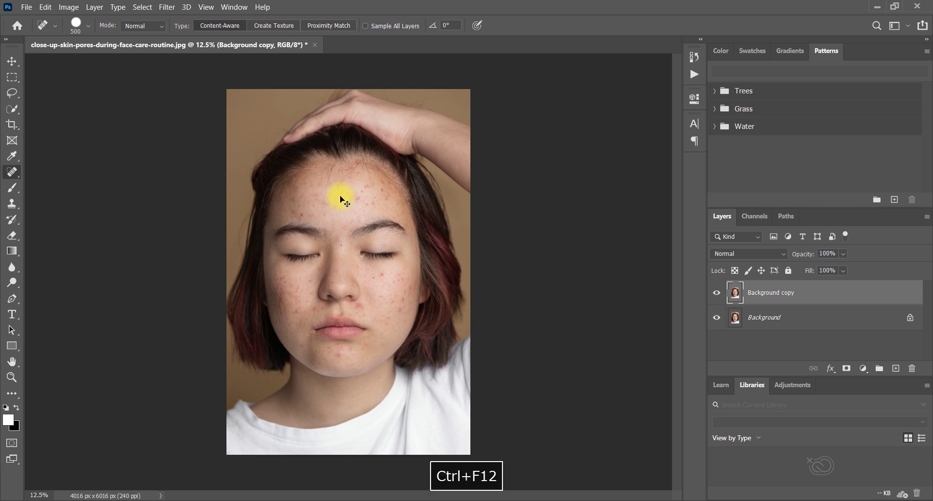
pyautogui.hotkey('ctrl', '=')
pyautogui.hotkey('ctrl', '=')
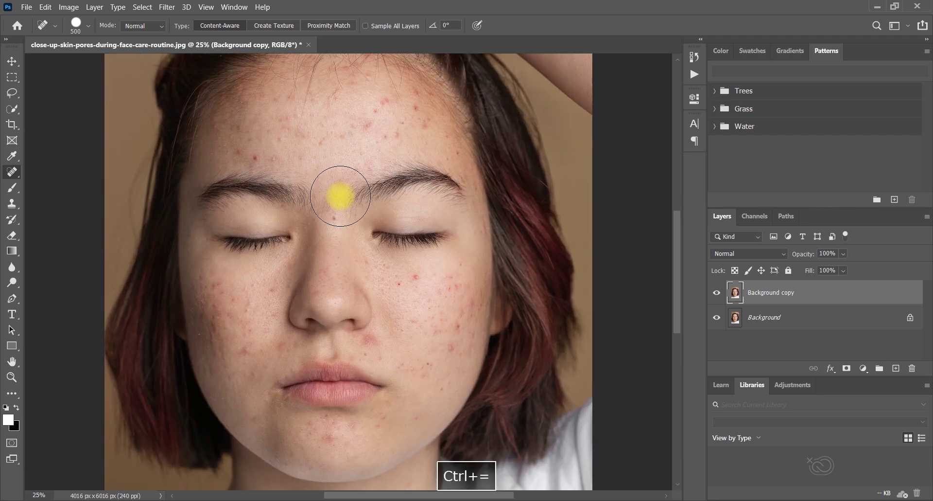
pyautogui.press('space')
pyautogui.moveTo(344, 171); pyautogui.dragTo(340, 190)
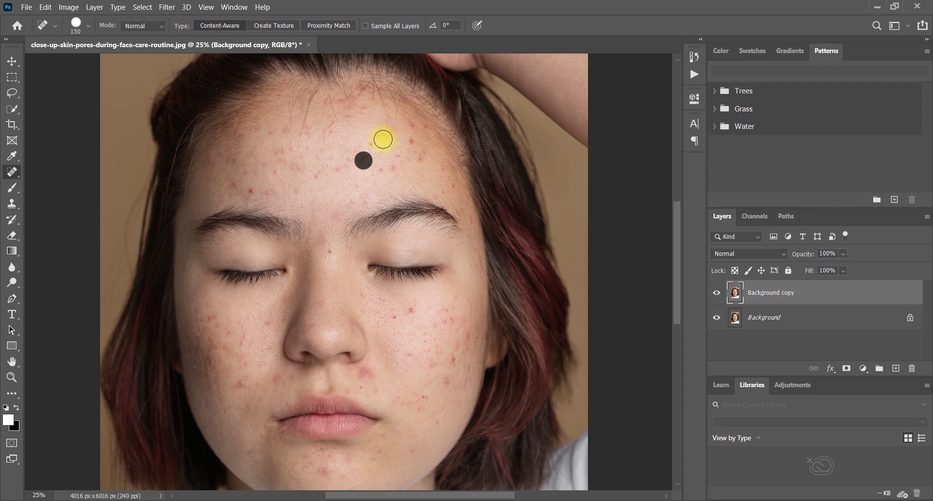
pyautogui.click(374, 143)
pyautogui.click(382, 172)
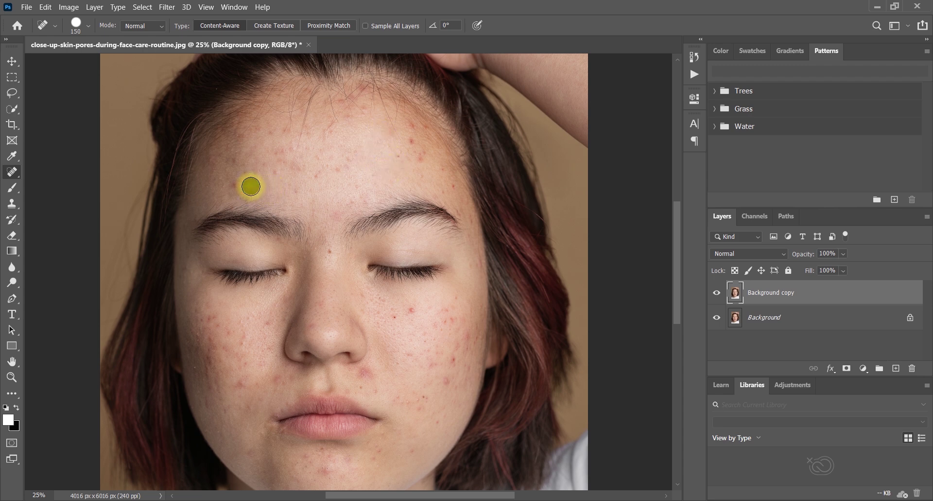
pyautogui.click(277, 146)
pyautogui.click(319, 173)
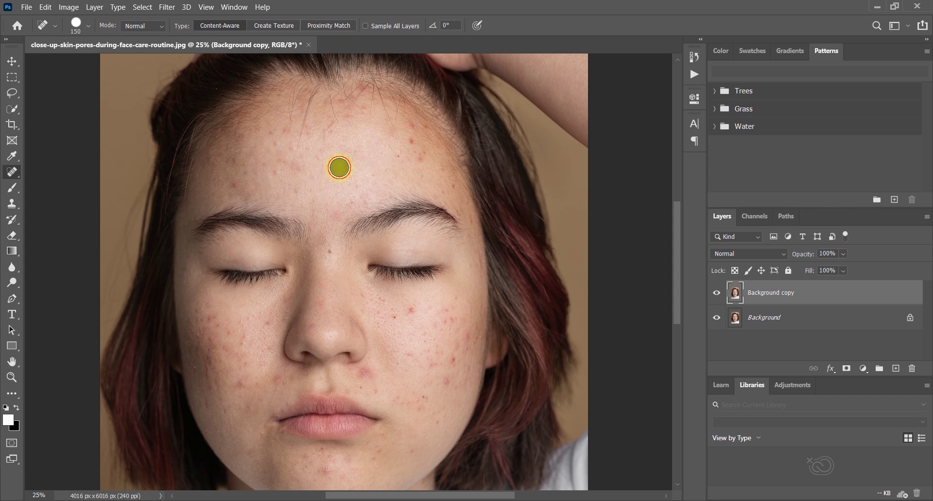
pyautogui.click(413, 141)
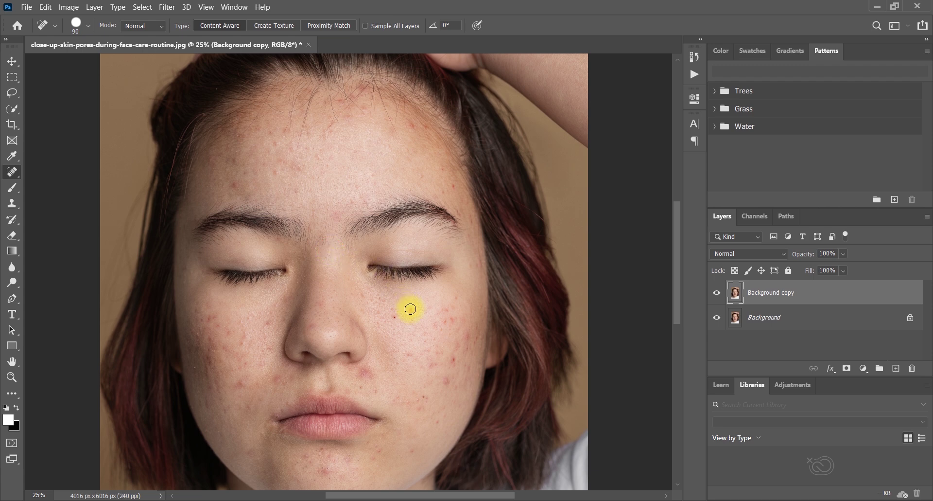
# Heal the red spots on the photo's right cheek, using brush size 90 for small spots and 150 for larger ones
pyautogui.click(364, 379)
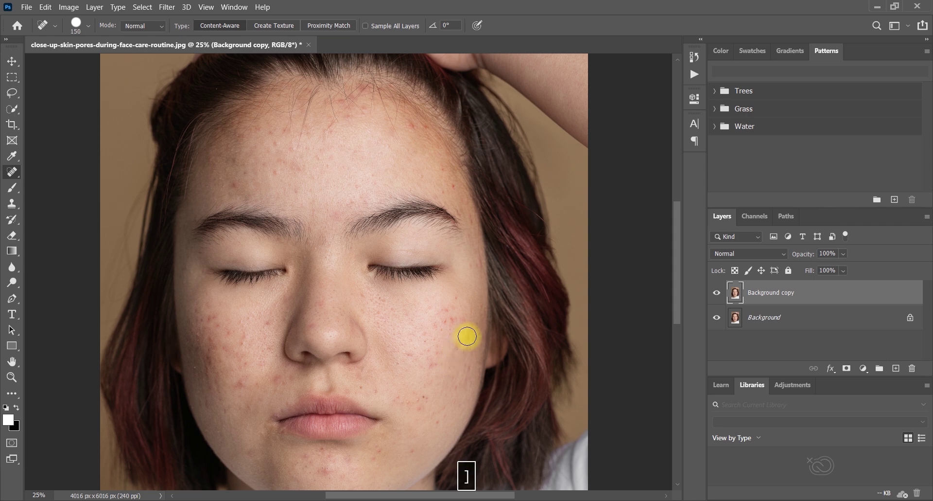
pyautogui.click(470, 336)
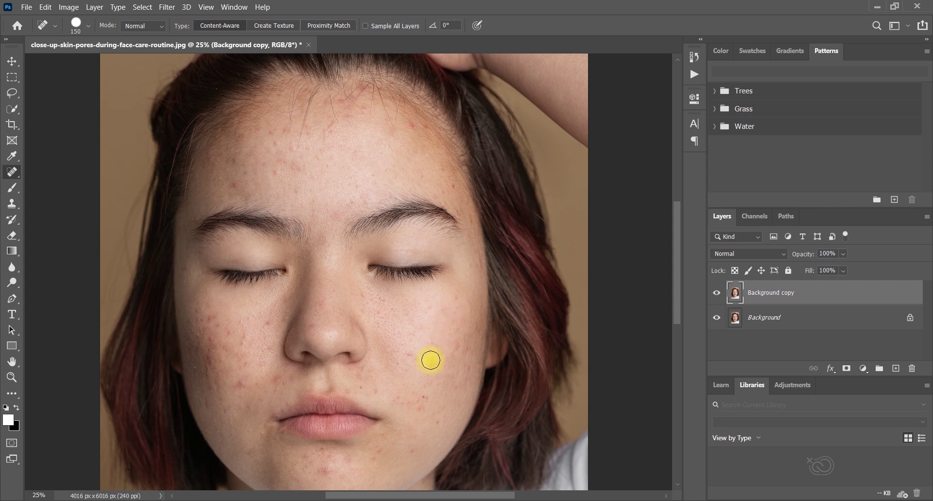
pyautogui.click(456, 348)
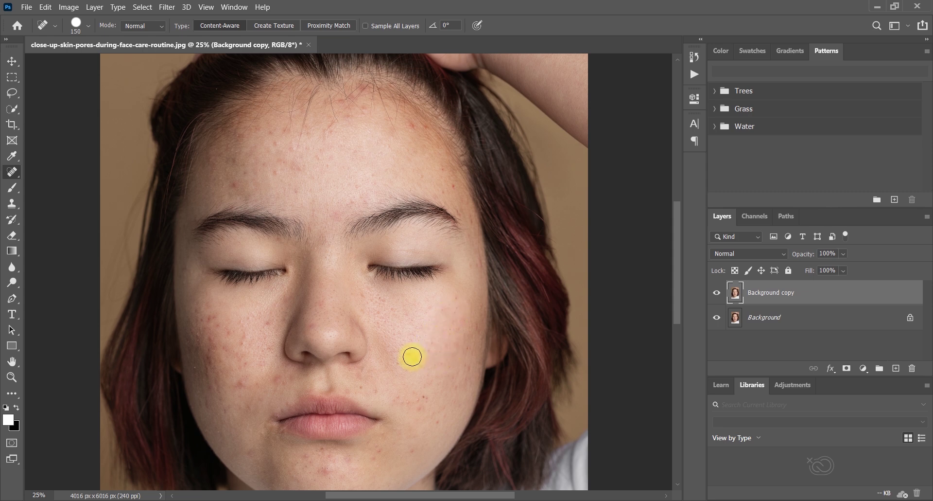
pyautogui.click(381, 388)
pyautogui.click(425, 410)
pyautogui.click(402, 399)
pyautogui.click(416, 446)
# Spot-heal the blemishes on the chin and around both corners of the mouth
pyautogui.click(328, 471)
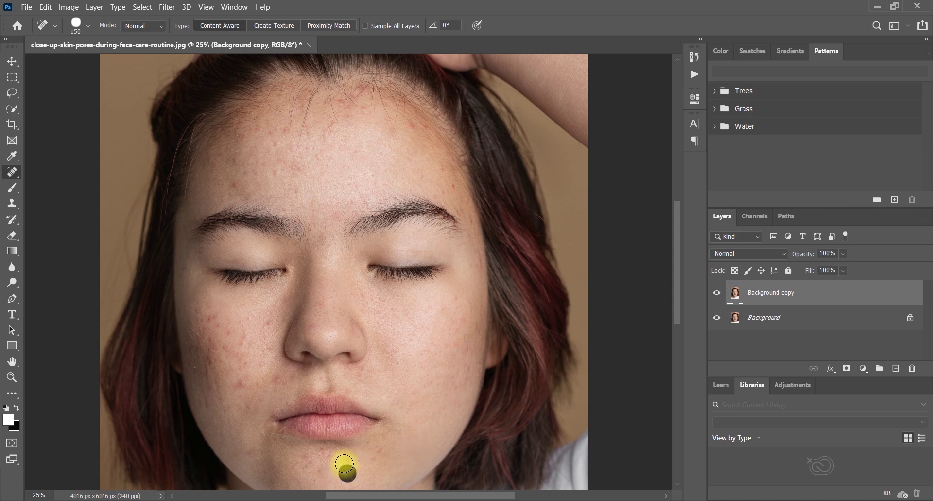
pyautogui.click(347, 458)
pyautogui.click(373, 456)
pyautogui.click(310, 456)
pyautogui.click(322, 453)
pyautogui.click(254, 448)
pyautogui.click(281, 378)
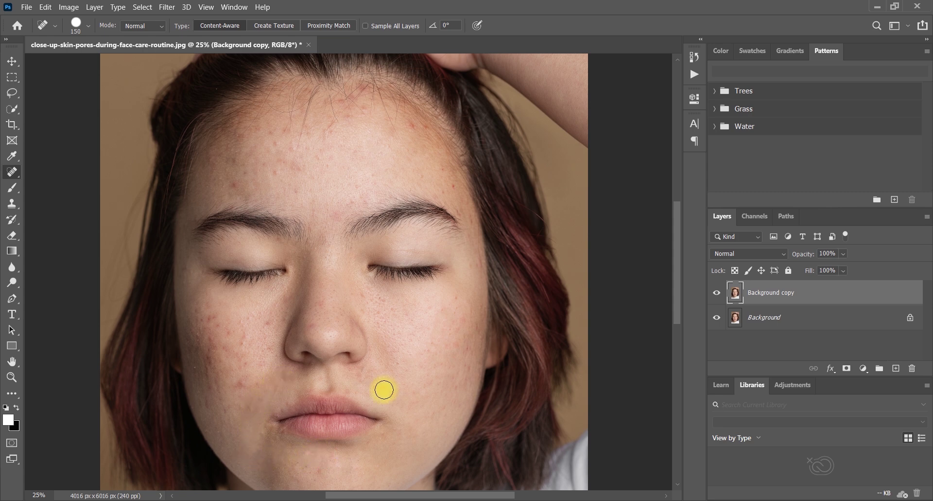
pyautogui.click(372, 376)
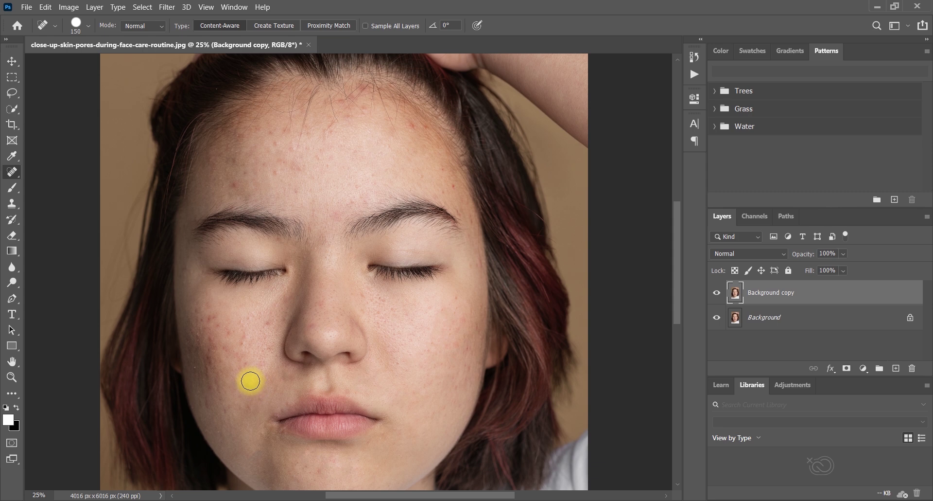
# Spot-heal the blemishes on the photo's left cheek, in the area nearest the nose
pyautogui.click(265, 348)
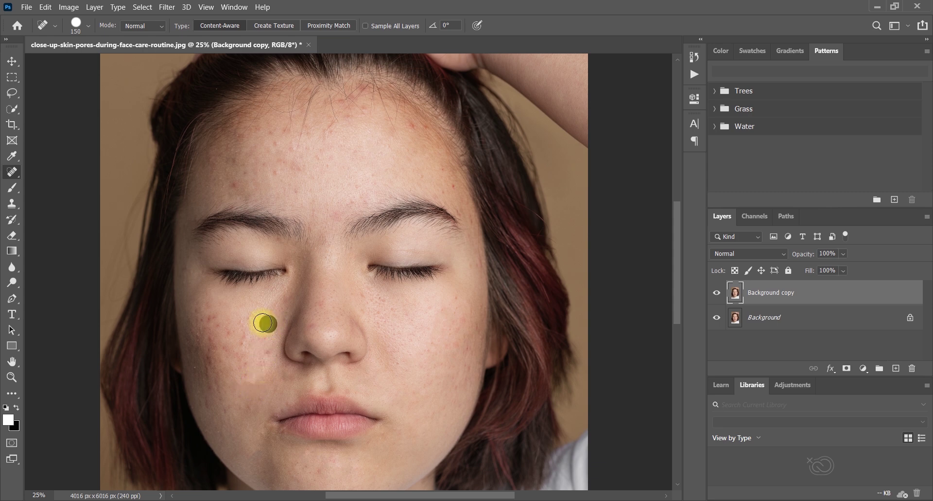
pyautogui.click(246, 318)
pyautogui.click(243, 337)
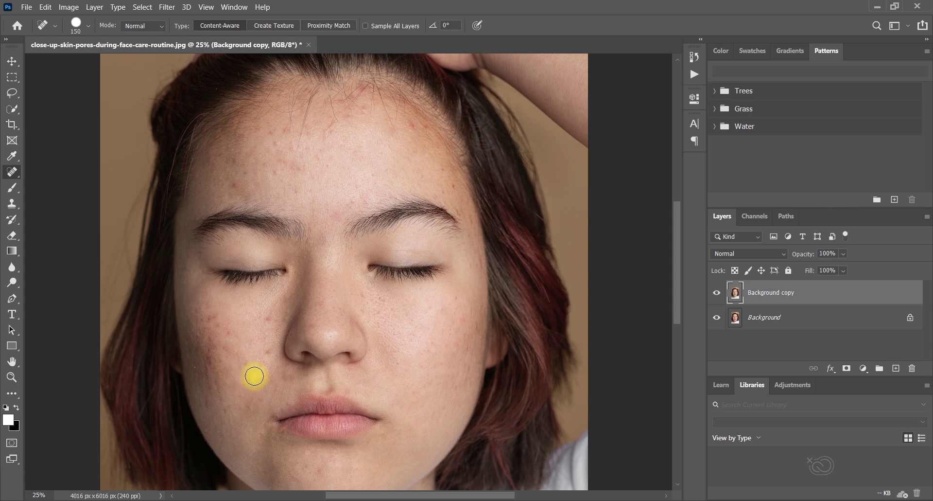
pyautogui.click(253, 380)
pyautogui.click(269, 352)
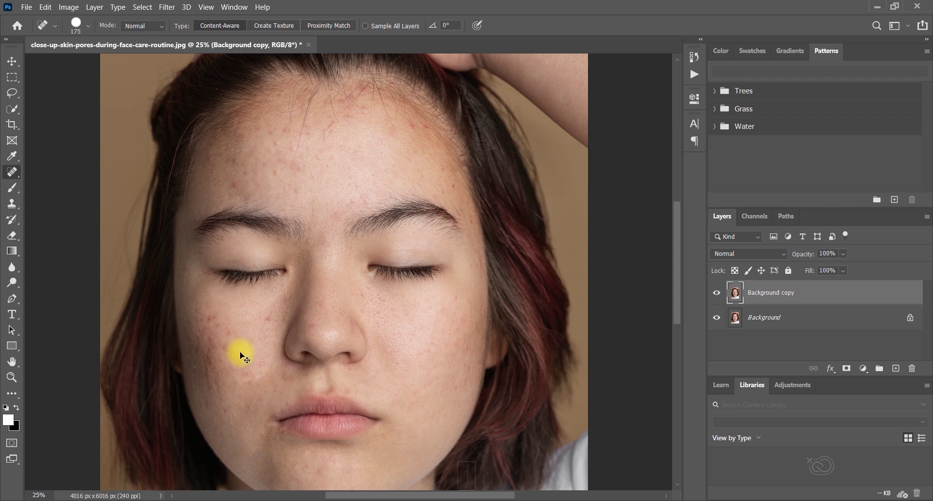
# Heal the fine spots on the photo's left cheek below the eye with the brush enlarged to 175
pyautogui.hotkey('ctrl', '+')
pyautogui.hotkey('ctrl', '+')
pyautogui.press('space')
pyautogui.moveTo(209, 340); pyautogui.dragTo(424, 250)
pyautogui.click(336, 281)
pyautogui.click(346, 286)
pyautogui.click(346, 289)
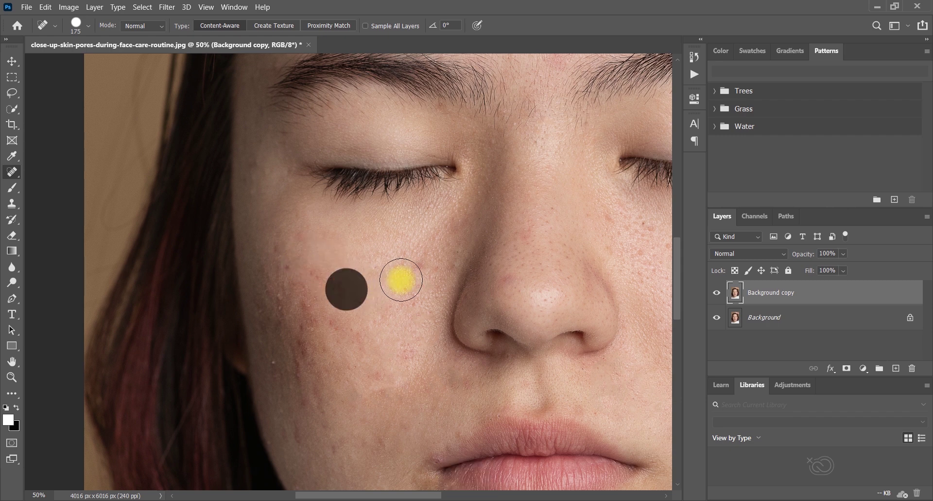
pyautogui.click(406, 269)
pyautogui.click(337, 288)
pyautogui.click(319, 318)
pyautogui.click(309, 296)
# Heal the dark spots down the outer and lower part of the photo's left cheek, toward the jaw
pyautogui.moveTo(306, 336); pyautogui.dragTo(311, 367)
pyautogui.click(333, 433)
pyautogui.click(300, 436)
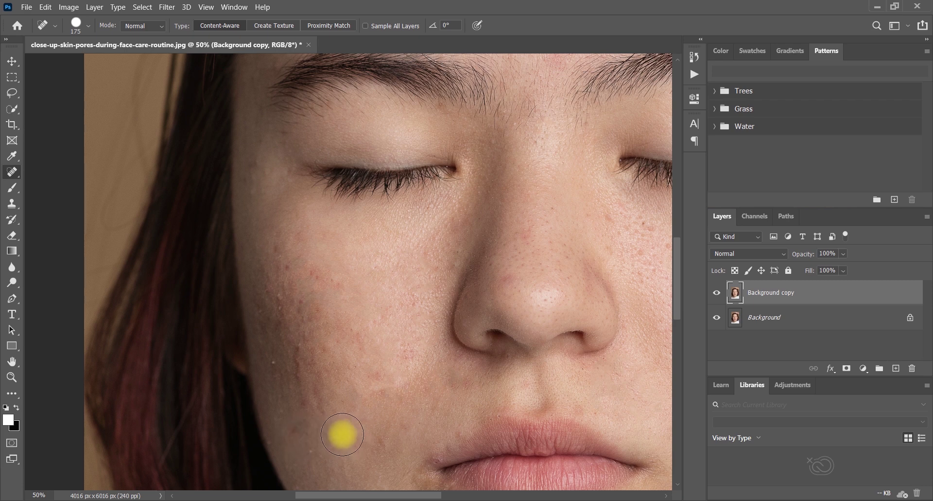
pyautogui.click(317, 413)
pyautogui.click(317, 371)
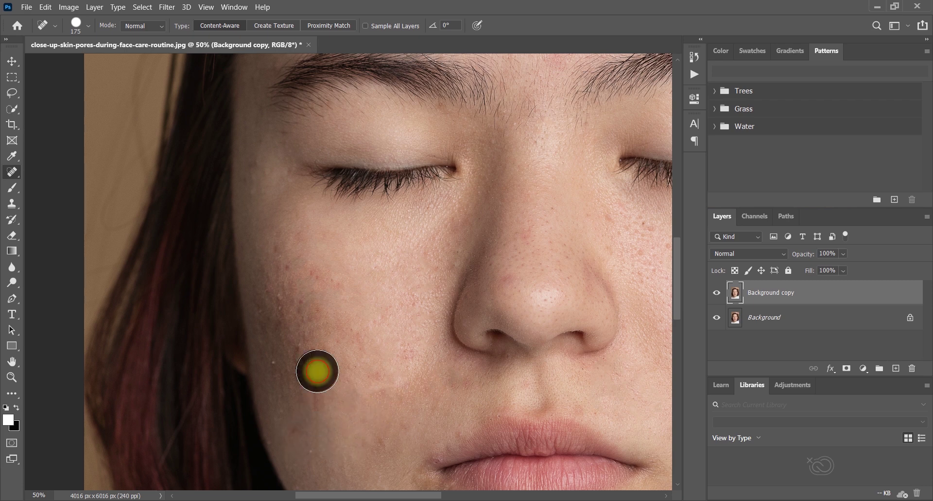
pyautogui.click(301, 375)
pyautogui.click(295, 339)
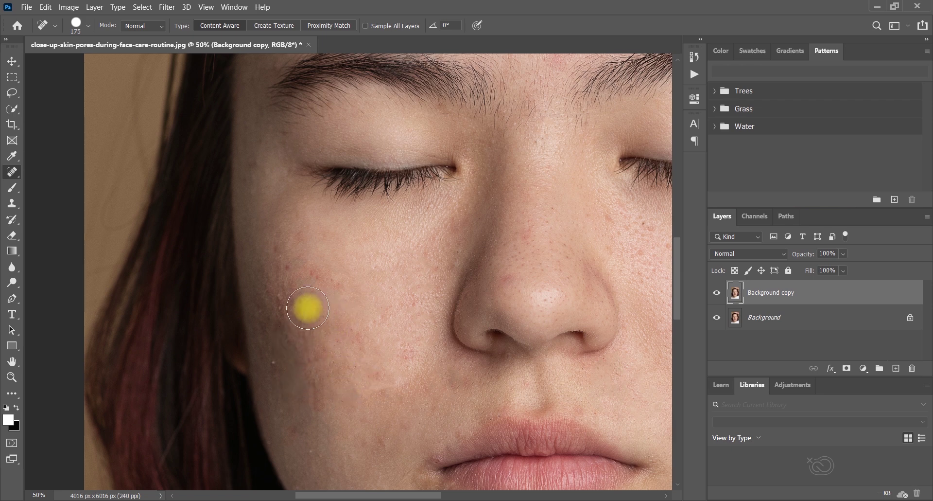
# Heal the red spots on the upper outer part of the photo's left cheek, and undo the last healing stroke
pyautogui.click(286, 264)
pyautogui.click(280, 243)
pyautogui.click(311, 264)
pyautogui.click(341, 278)
pyautogui.click(287, 277)
pyautogui.click(286, 302)
pyautogui.click(306, 320)
pyautogui.click(326, 315)
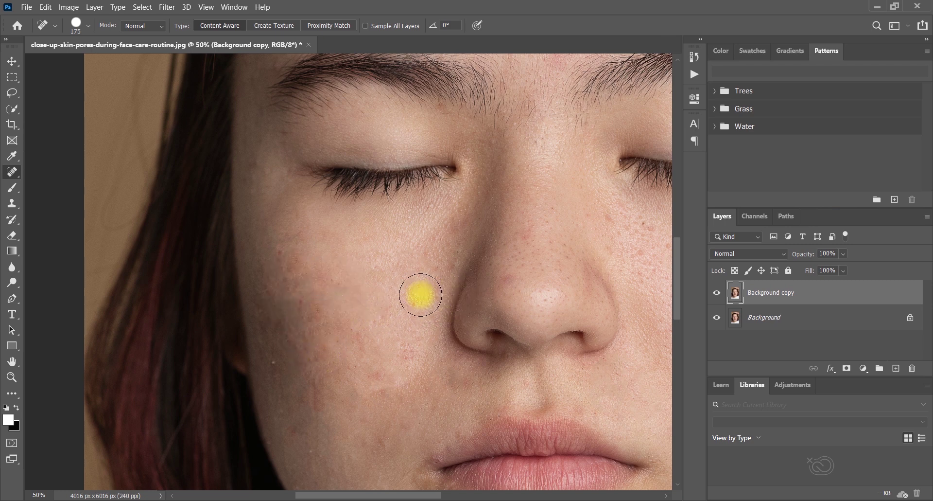
pyautogui.hotkey('ctrl', 'z')
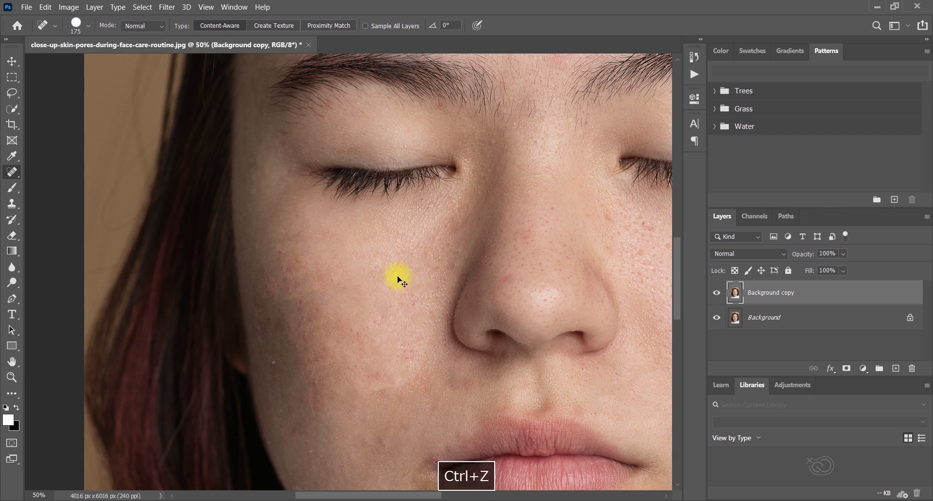
# Use the Healing Brush at size 200 to sample clear mid-cheek skin and cover the upper outer spots on the photo's left cheek
pyautogui.rightClick(20, 176)
pyautogui.click(39, 183)
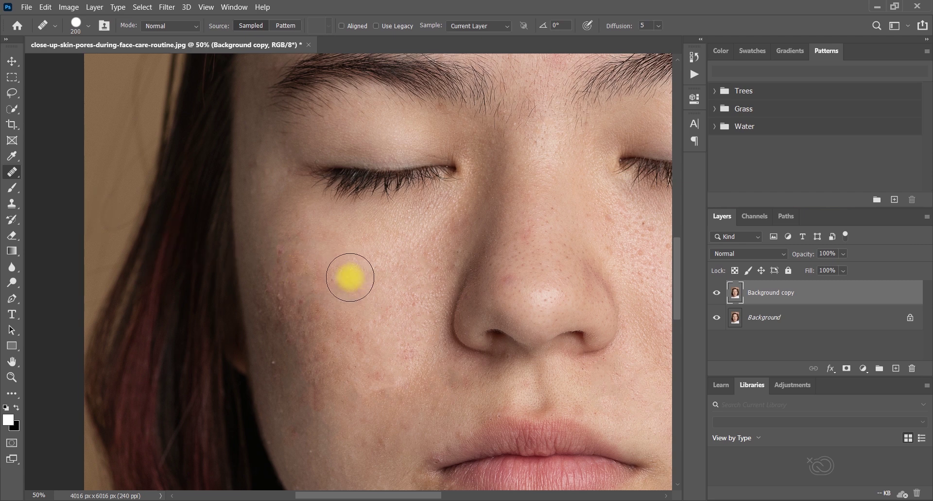
pyautogui.keyDown('alt'); pyautogui.click(337, 279); pyautogui.keyUp('alt')
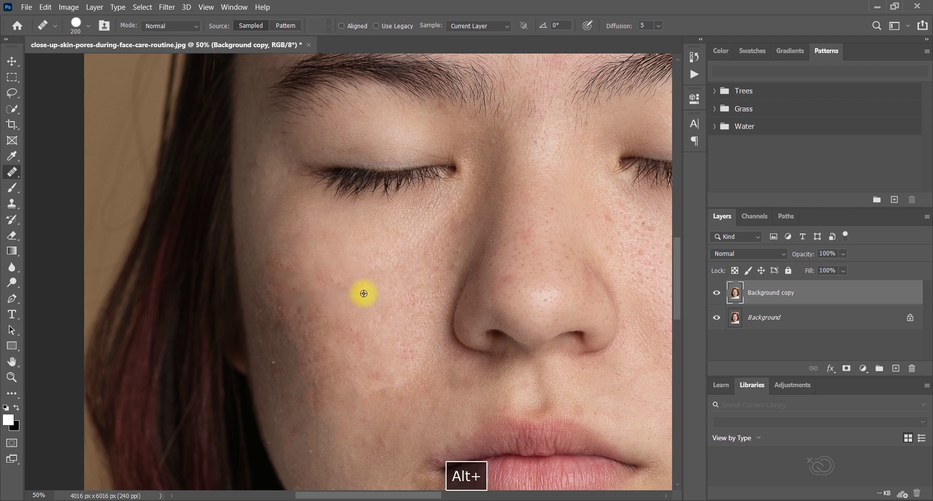
pyautogui.click(302, 282)
pyautogui.click(312, 278)
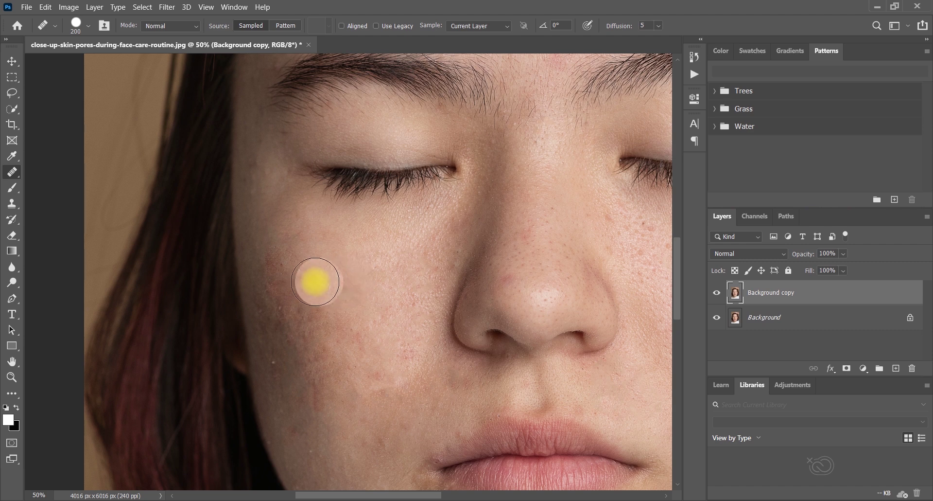
# Paint the sampled skin down the outer part of the photo's left cheek, resampling mid-cheek skin for the upper patch
pyautogui.click(313, 308)
pyautogui.click(322, 334)
pyautogui.click(311, 378)
pyautogui.click(328, 307)
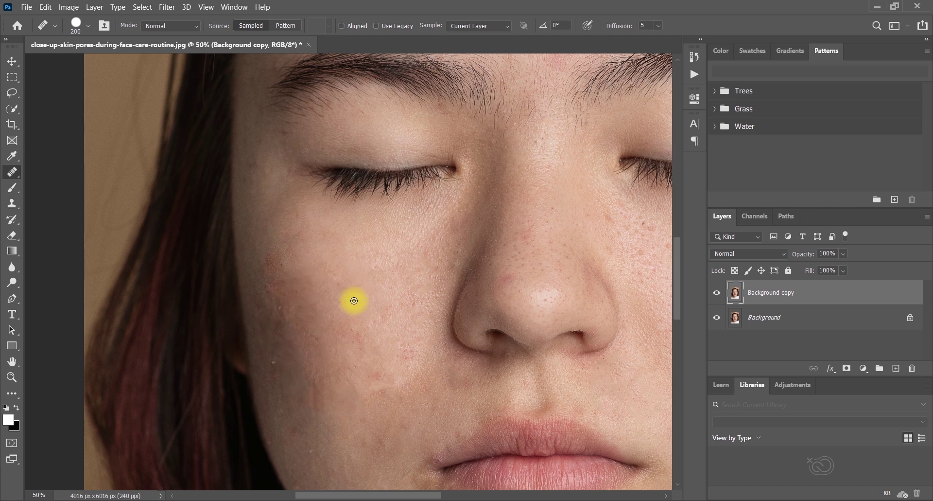
pyautogui.keyDown('alt'); pyautogui.click(357, 297); pyautogui.keyUp('alt')
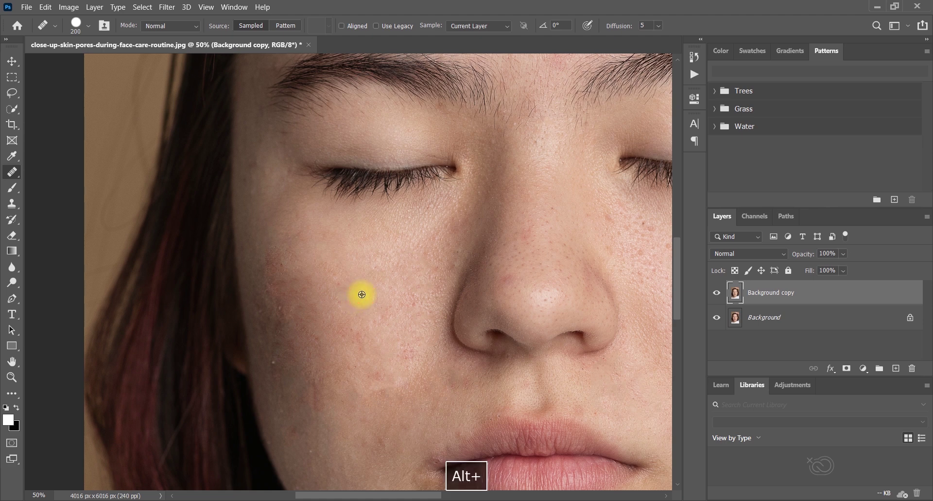
pyautogui.click(313, 277)
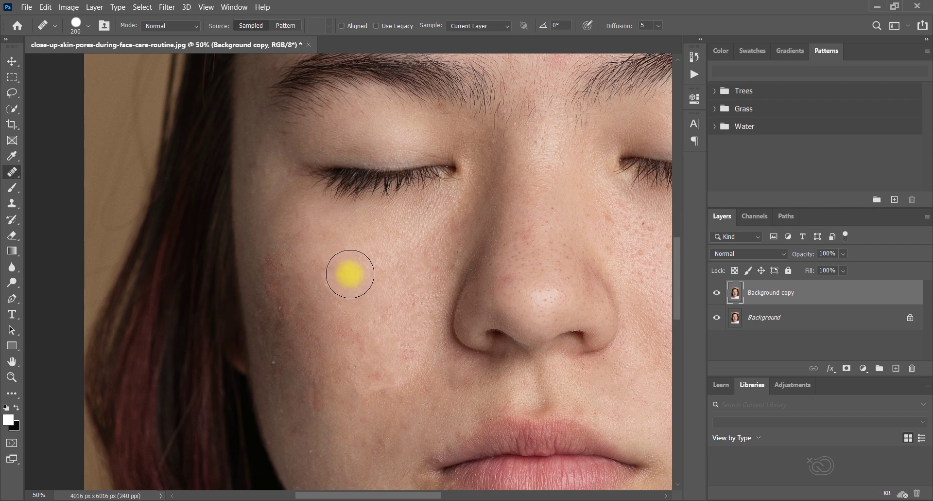
# Return to the Spot Healing Brush at size 175 and heal the remaining spots on the upper outer edge of that cheek
pyautogui.press('p')
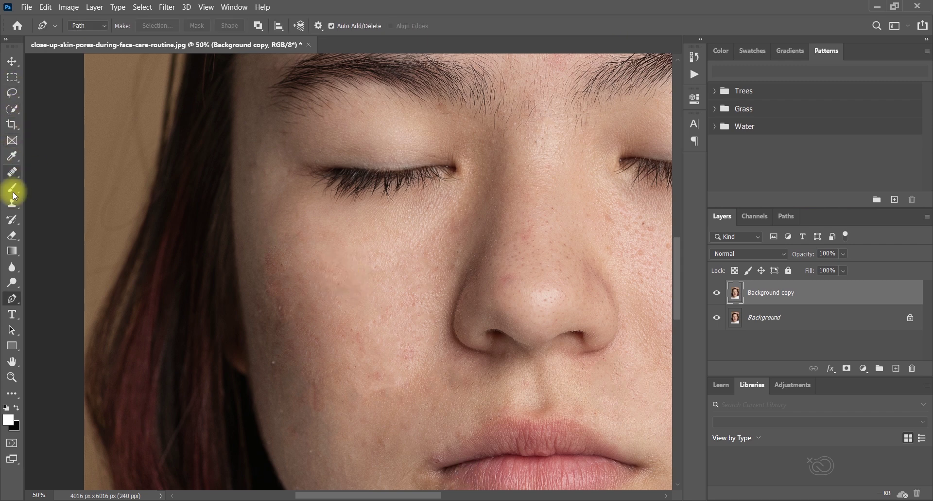
pyautogui.click(12, 157)
pyautogui.click(13, 173)
pyautogui.click(77, 174)
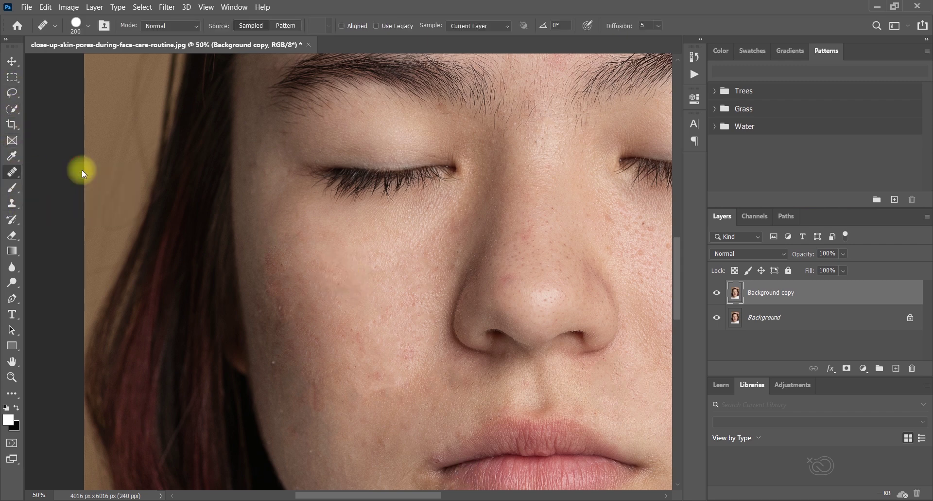
pyautogui.click(277, 261)
pyautogui.click(281, 275)
pyautogui.click(281, 259)
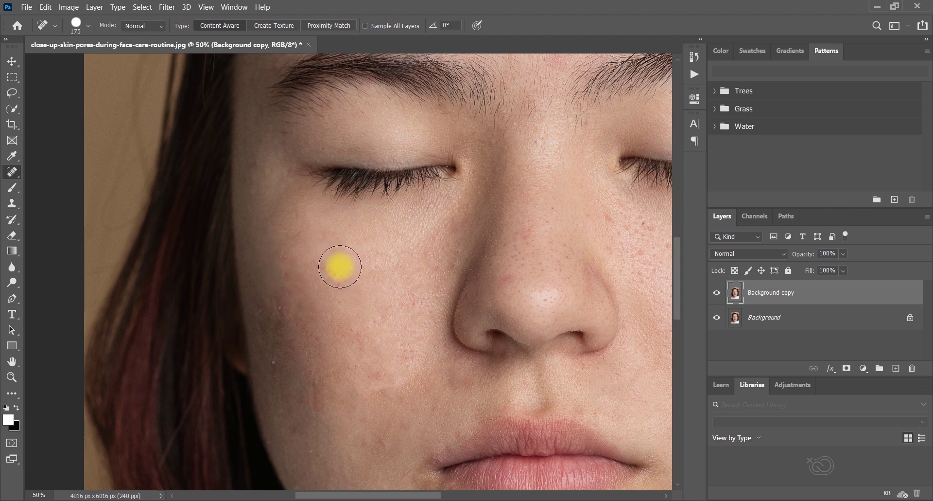
pyautogui.click(286, 244)
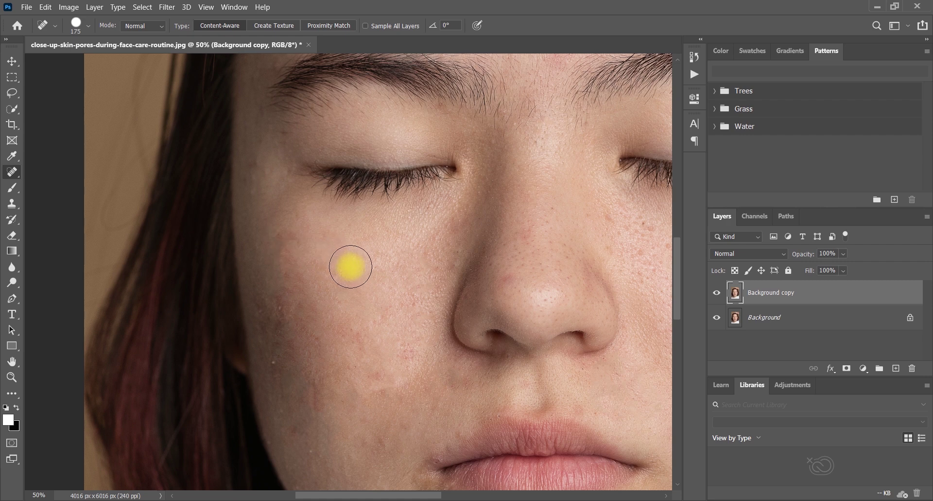
# Heal the spots under the eye beside the nose on the photo's right cheek with the Spot Healing Brush at size 125
pyautogui.press('space')
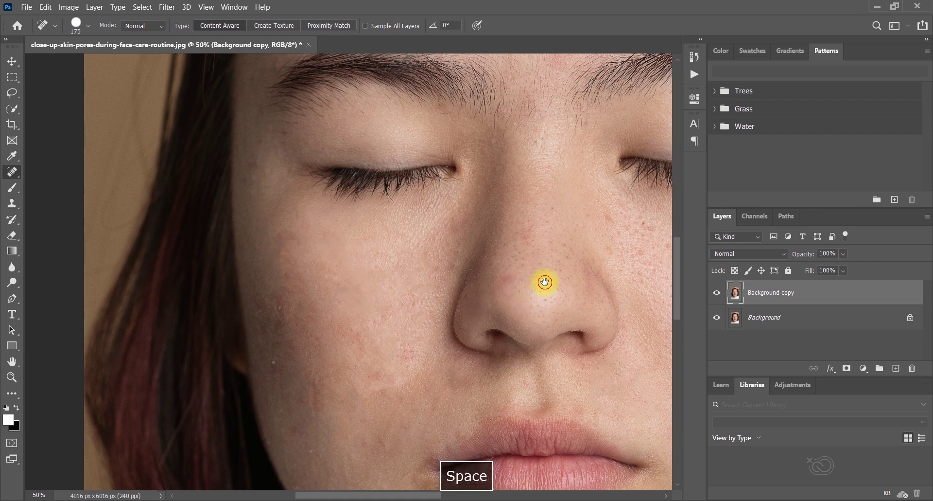
pyautogui.moveTo(542, 284); pyautogui.dragTo(392, 281)
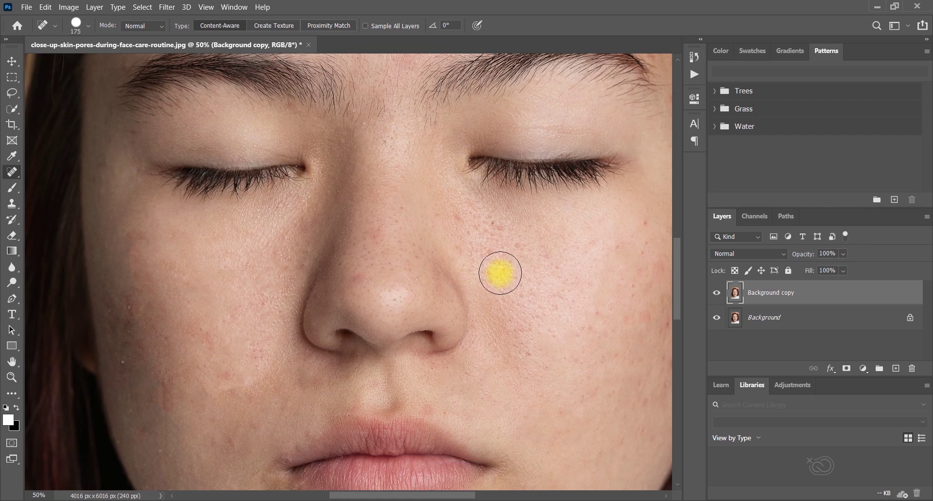
pyautogui.press('[')
pyautogui.press('[')
pyautogui.click(526, 246)
pyautogui.click(495, 235)
pyautogui.click(490, 254)
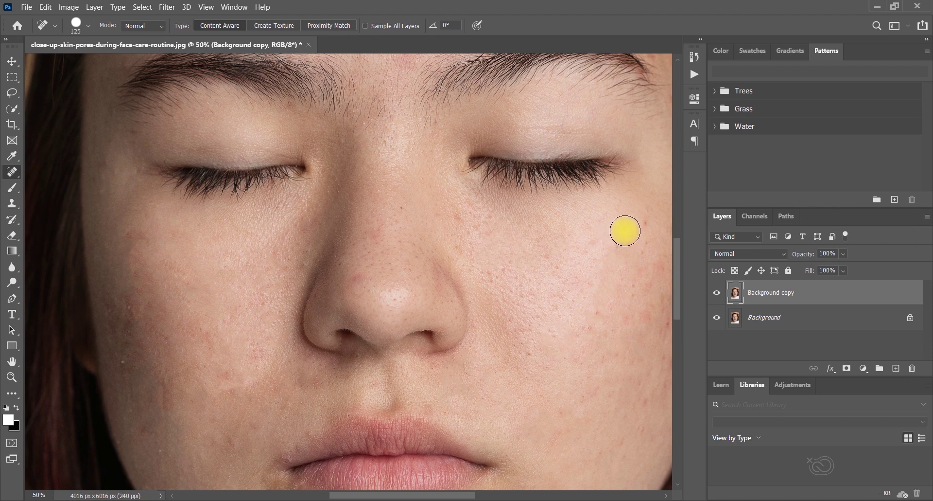
# Heal the remaining blemishes on the lower outer part of the photo's left cheek
pyautogui.press('space')
pyautogui.moveTo(487, 309); pyautogui.dragTo(475, 164)
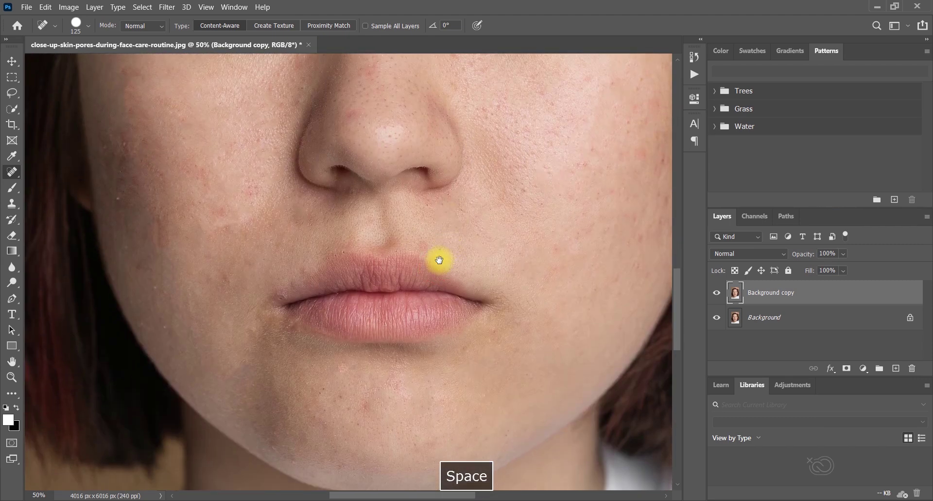
pyautogui.moveTo(439, 260); pyautogui.dragTo(444, 252)
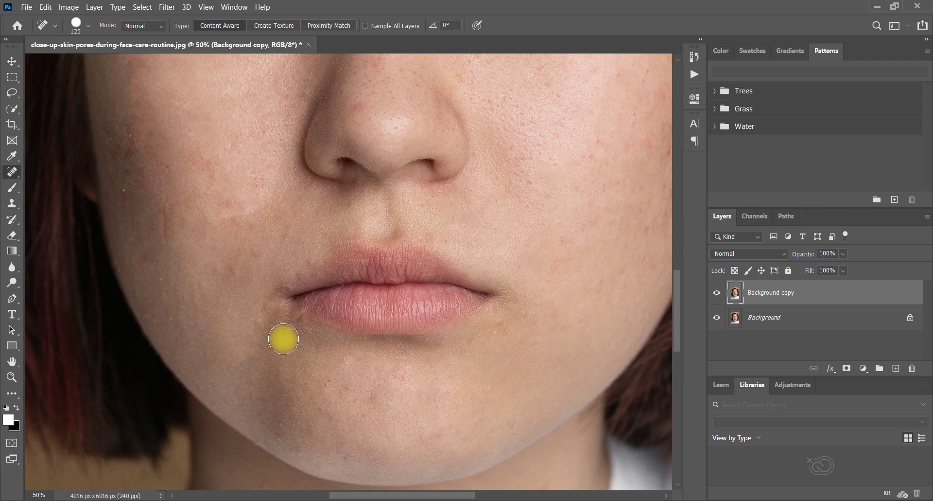
pyautogui.click(144, 260)
pyautogui.click(178, 218)
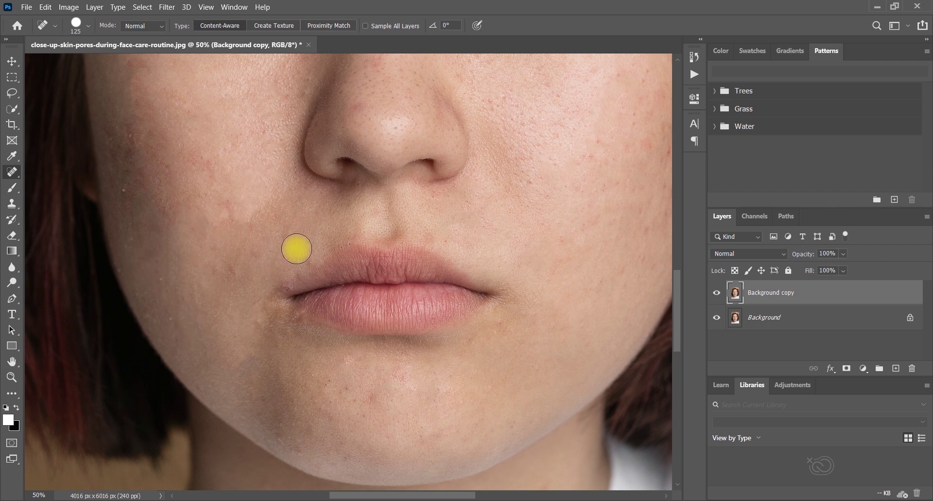
# Heal the red spots across the chin below the lips
pyautogui.click(393, 373)
pyautogui.click(328, 380)
pyautogui.click(352, 389)
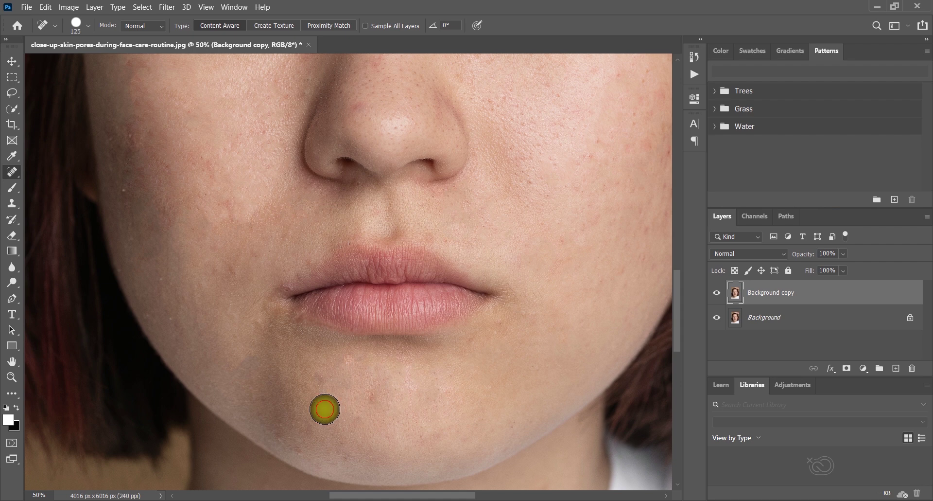
pyautogui.click(514, 422)
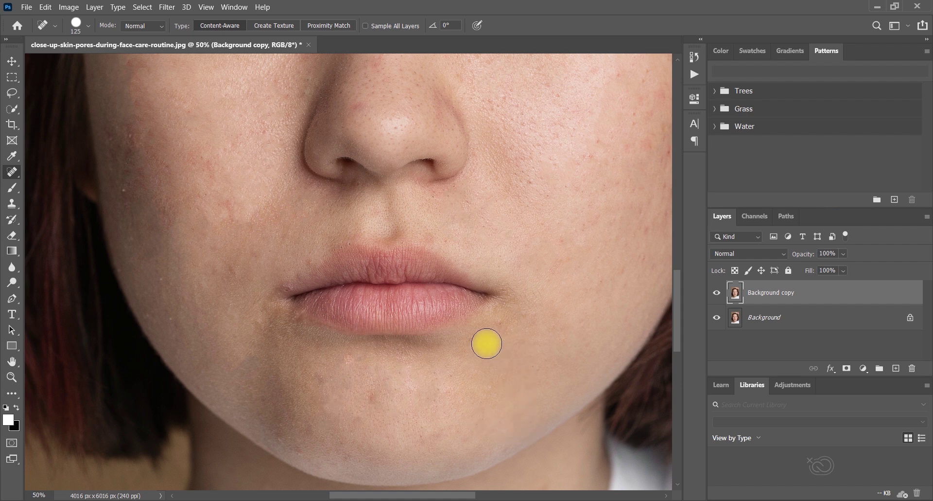
# Heal the spots on the inner and middle areas of the photo's right cheek
pyautogui.click(524, 181)
pyautogui.click(608, 221)
pyautogui.click(598, 140)
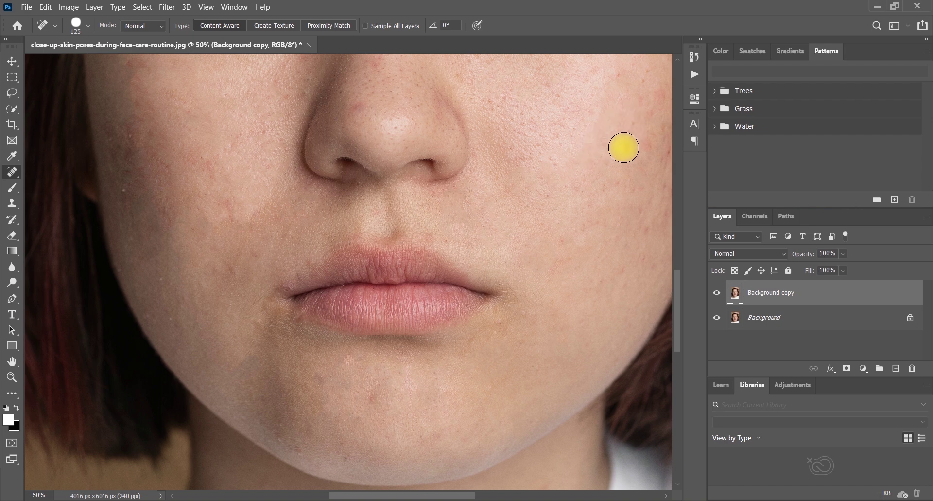
# Heal the red spots along the outer edge of the photo's right cheek
pyautogui.press('space')
pyautogui.moveTo(644, 157); pyautogui.dragTo(573, 173)
pyautogui.click(600, 166)
pyautogui.click(602, 209)
pyautogui.click(579, 252)
pyautogui.click(577, 163)
pyautogui.click(562, 166)
pyautogui.click(549, 89)
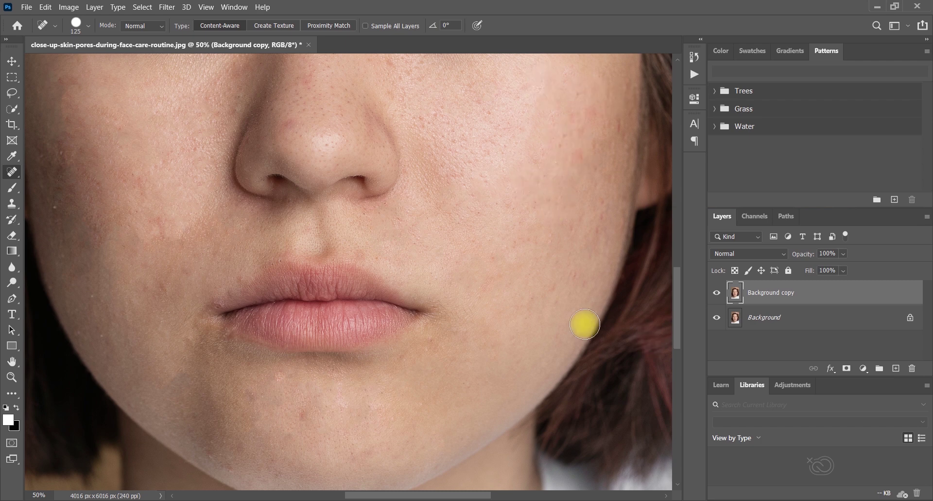
# Duplicate the Background copy layer twice and merge the two new duplicates into one layer
pyautogui.hotkey('ctrl', '0')
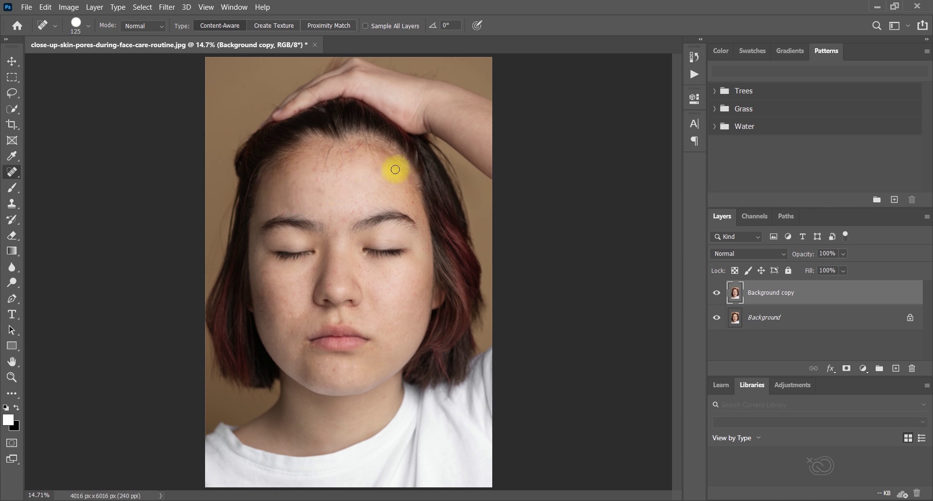
pyautogui.moveTo(805, 287); pyautogui.dragTo(895, 369)
pyautogui.moveTo(823, 292); pyautogui.dragTo(896, 370)
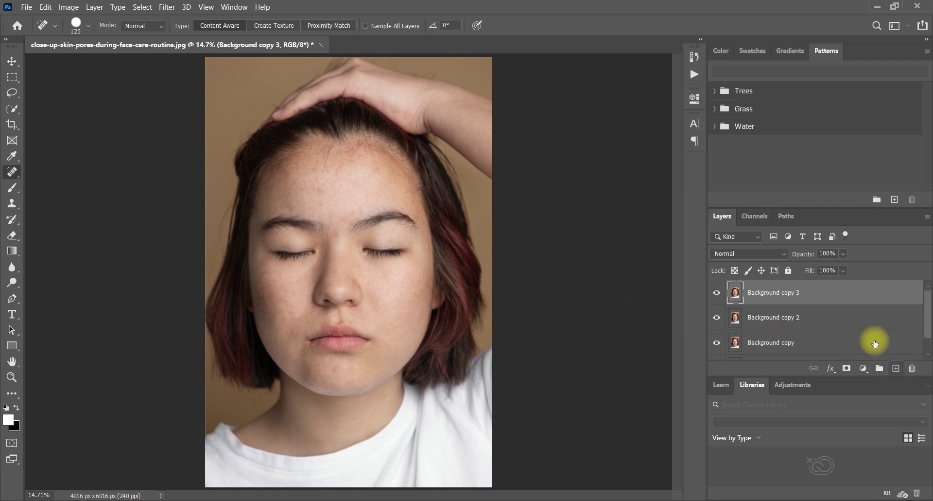
pyautogui.keyDown('shift'); pyautogui.click(804, 316); pyautogui.keyUp('shift')
pyautogui.rightClick(782, 312)
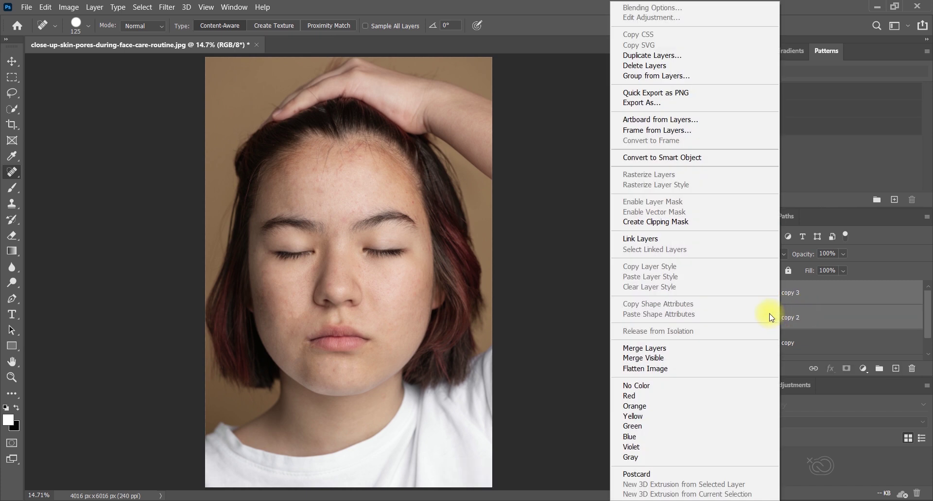
pyautogui.click(652, 347)
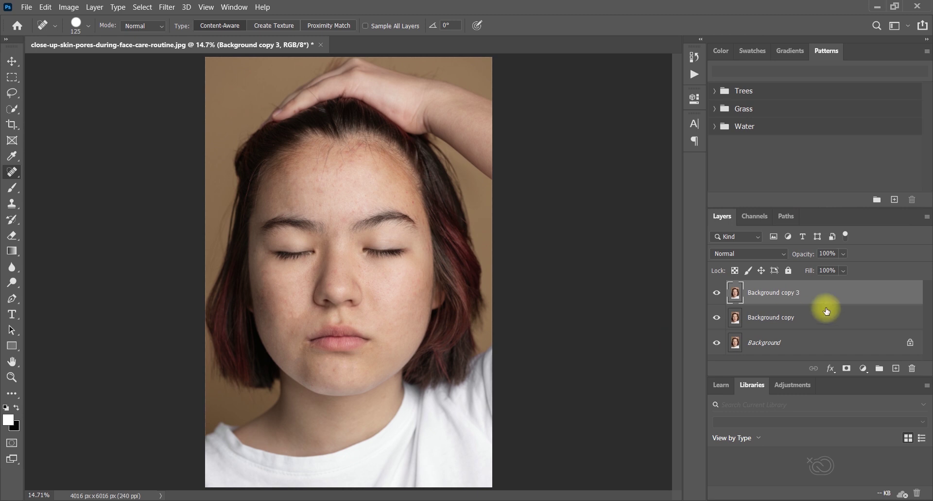
# Convert the merged Background copy 3 layer to a Smart Object and set its blend mode to Vivid Light
pyautogui.rightClick(756, 293)
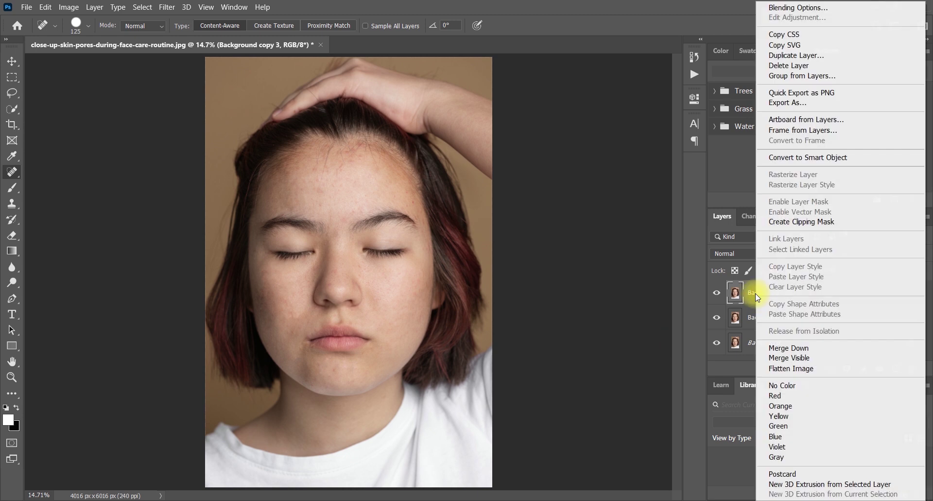
pyautogui.click(806, 156)
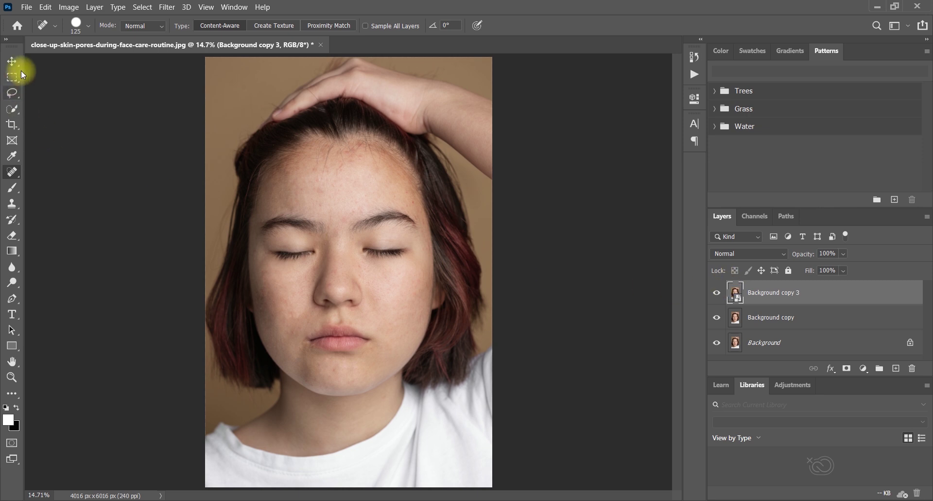
pyautogui.click(68, 8)
pyautogui.moveTo(94, 7)
pyautogui.click(607, 179)
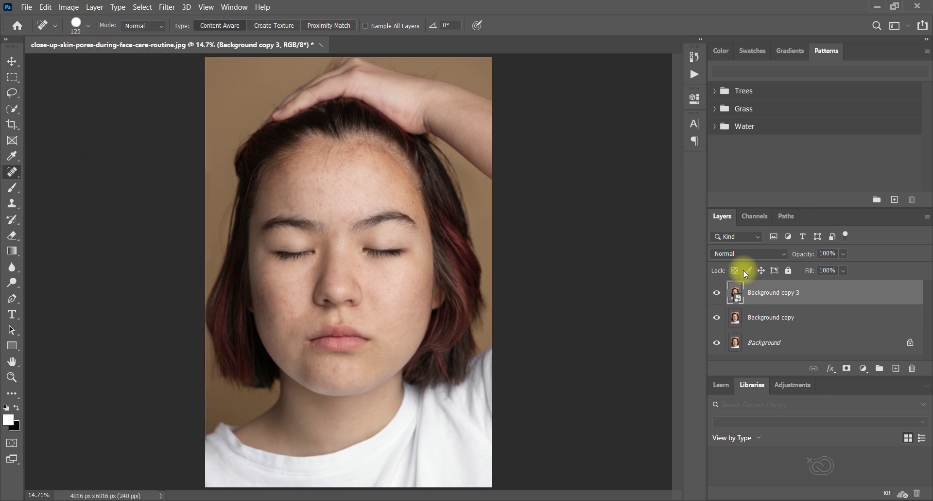
pyautogui.click(745, 252)
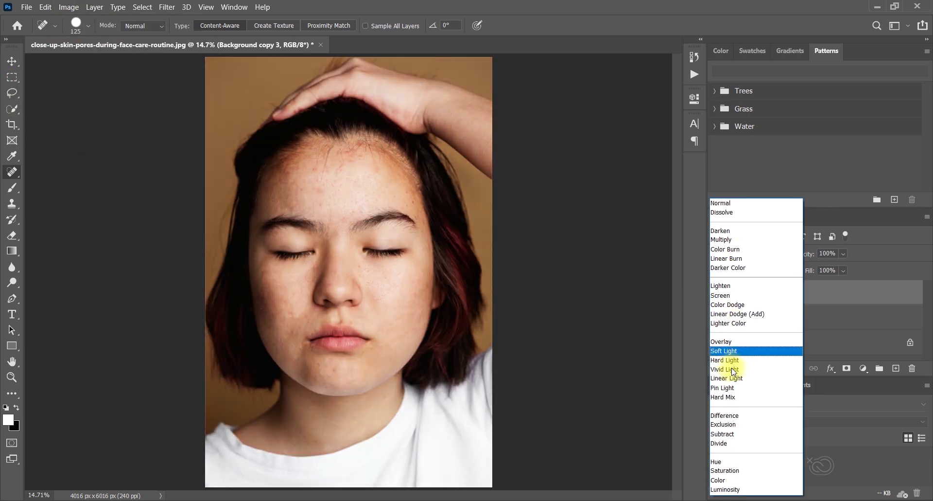
pyautogui.click(732, 371)
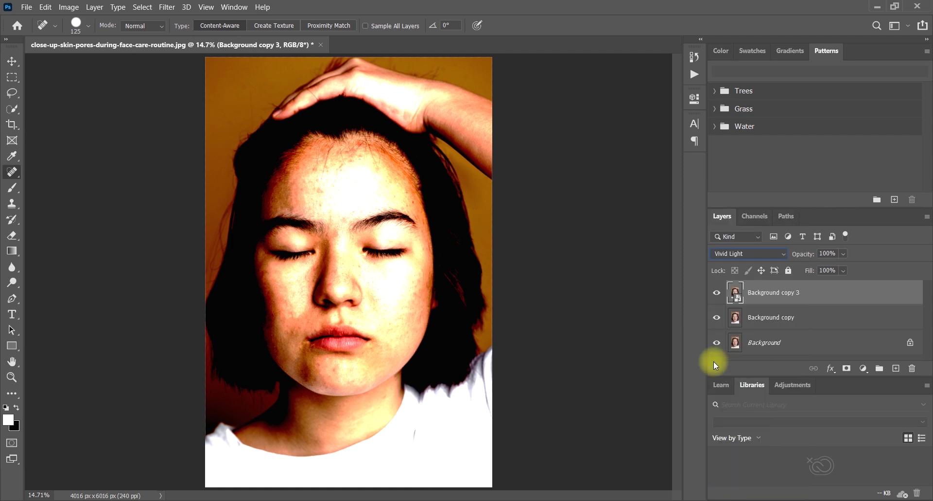
# Apply an Invert adjustment to the Background copy 3 Smart Object
pyautogui.click(72, 8)
pyautogui.moveTo(104, 36)
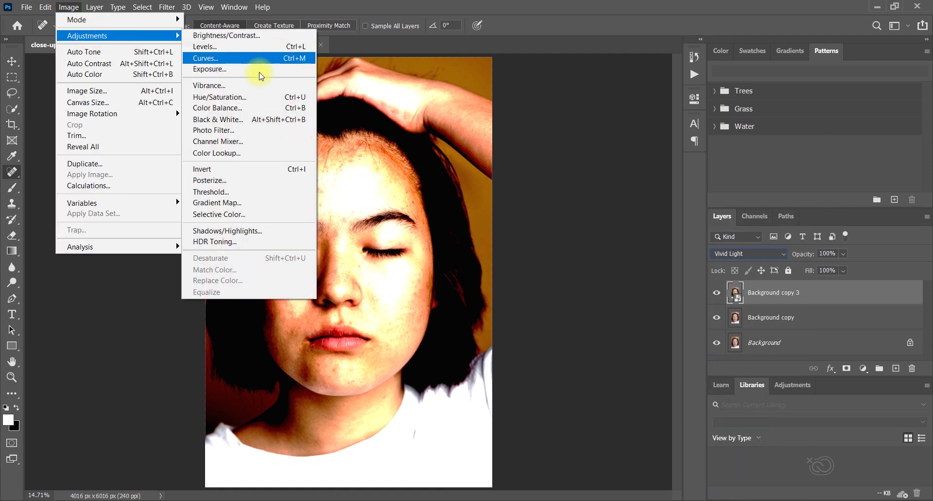
pyautogui.click(249, 169)
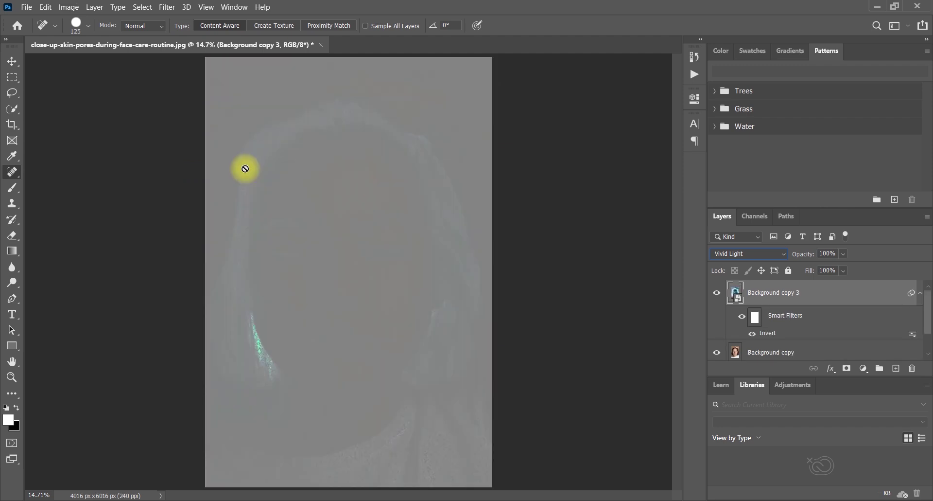
# Apply a High Pass filter with a 32.0 pixel radius to Background copy 3, checking the lip, nose and cheek texture in the preview
pyautogui.click(166, 8)
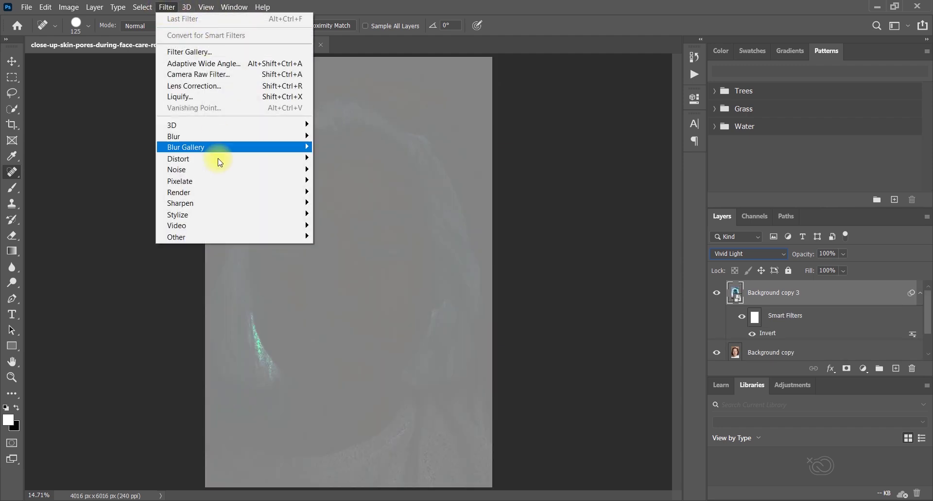
pyautogui.moveTo(261, 238)
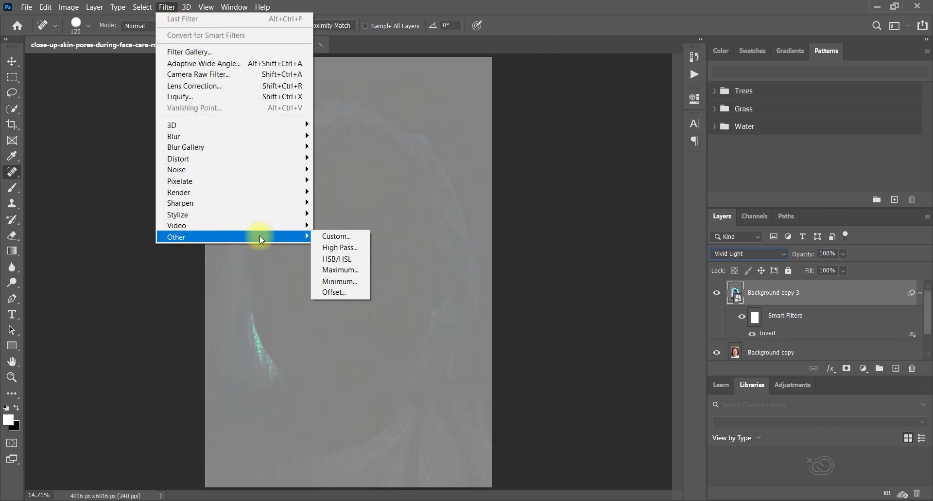
pyautogui.click(347, 249)
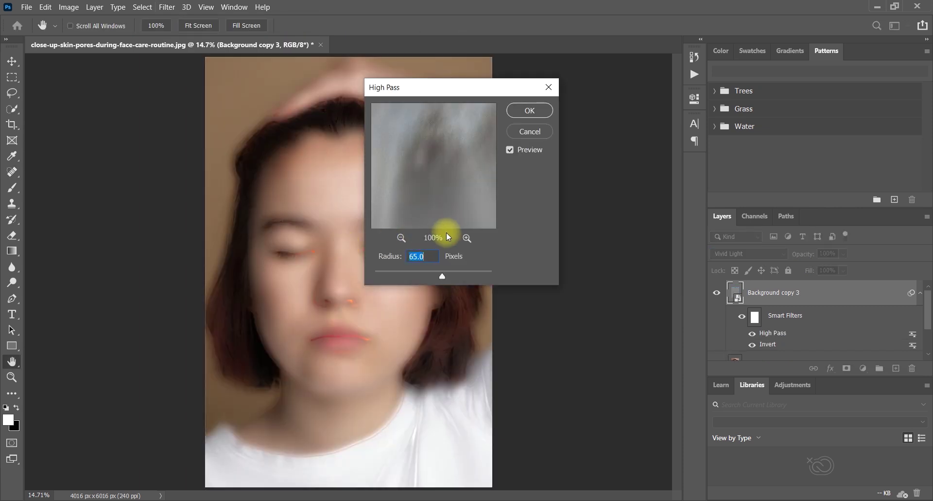
pyautogui.moveTo(441, 277); pyautogui.dragTo(440, 277)
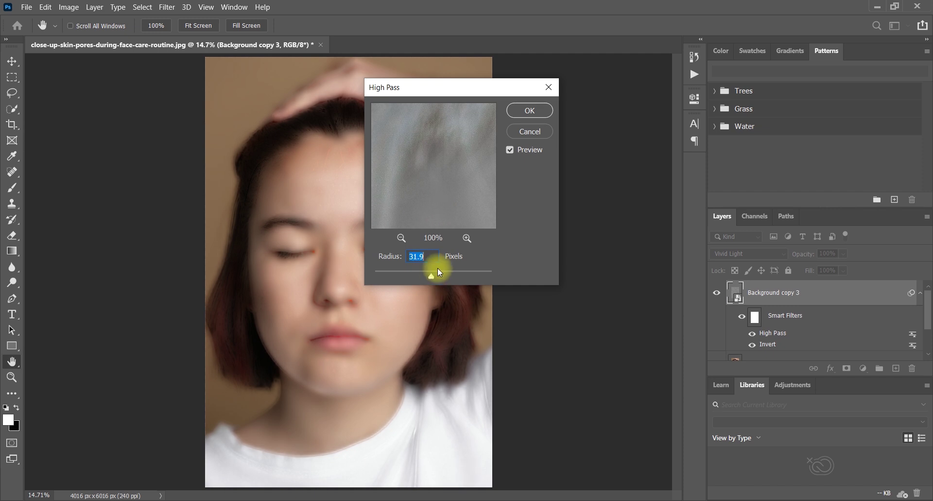
pyautogui.click(329, 338)
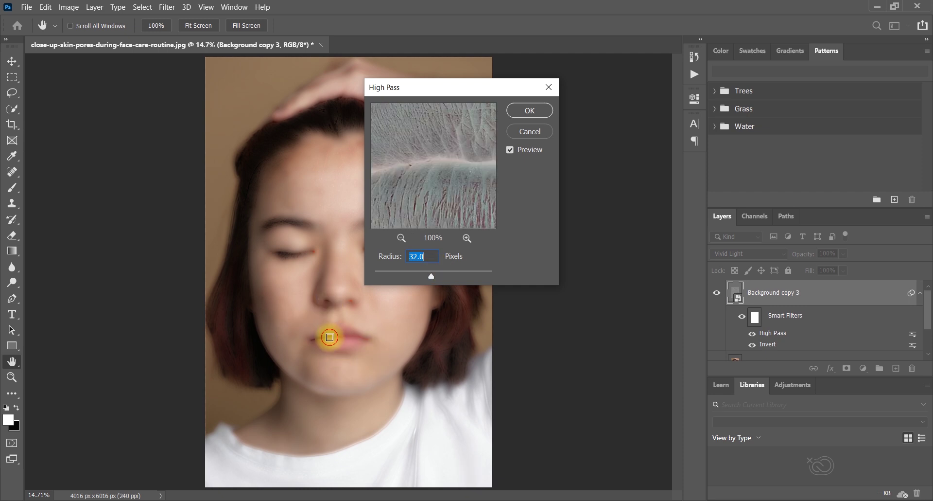
pyautogui.click(335, 306)
pyautogui.click(354, 302)
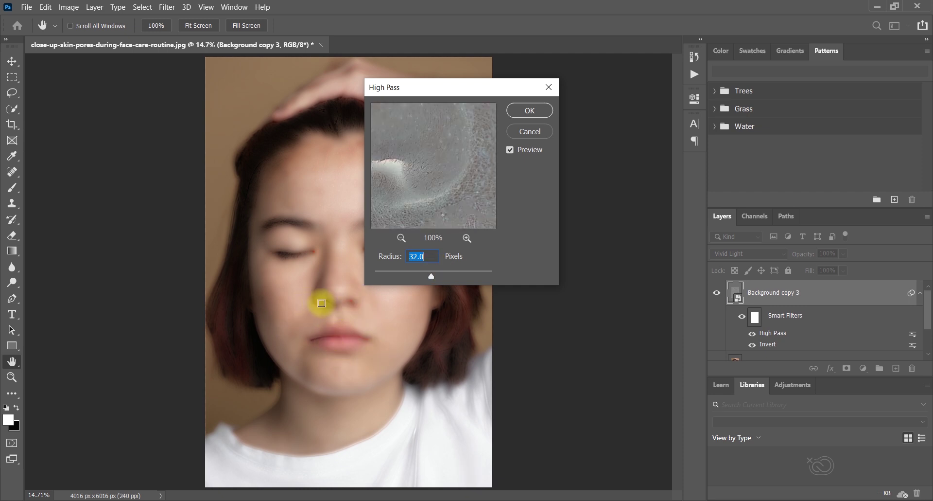
pyautogui.click(321, 303)
pyautogui.click(319, 278)
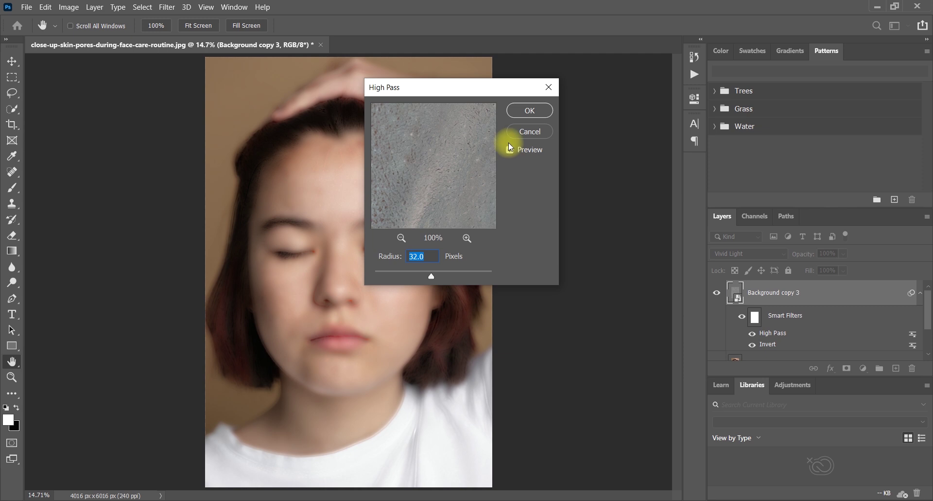
pyautogui.click(530, 110)
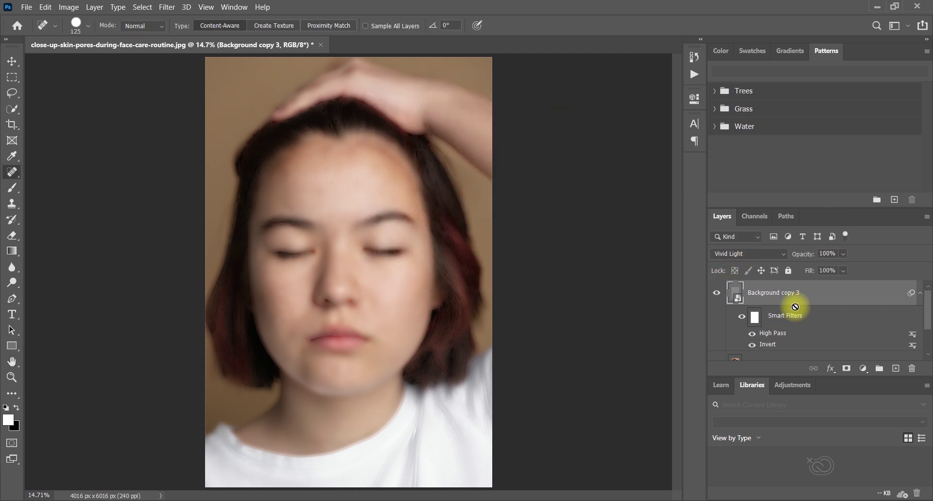
# Apply a Gaussian Blur filter to Background copy 3, tuning the radius while checking the nose and cheek texture in the preview
pyautogui.click(167, 7)
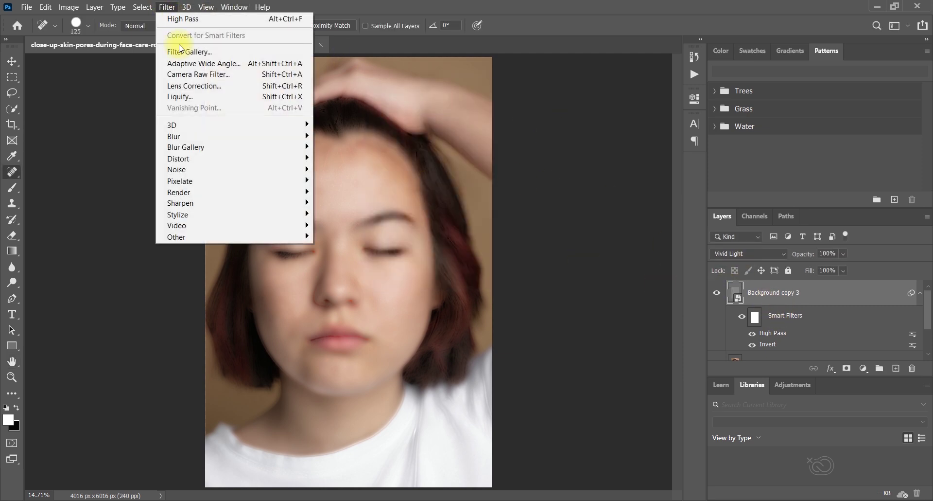
pyautogui.moveTo(224, 136)
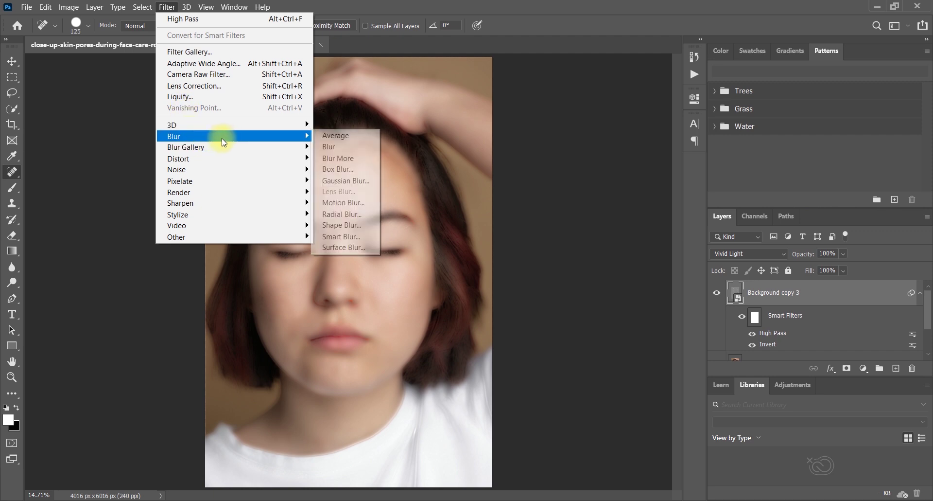
pyautogui.click(328, 187)
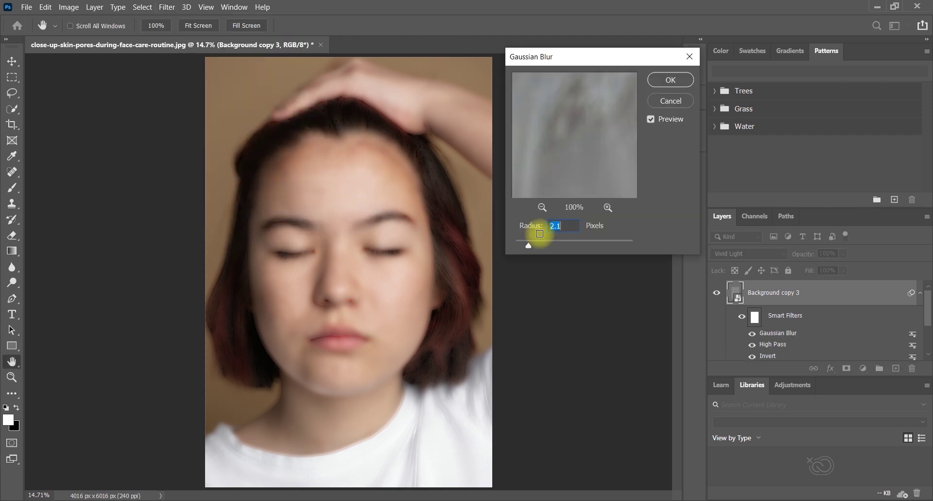
pyautogui.click(370, 297)
pyautogui.click(360, 278)
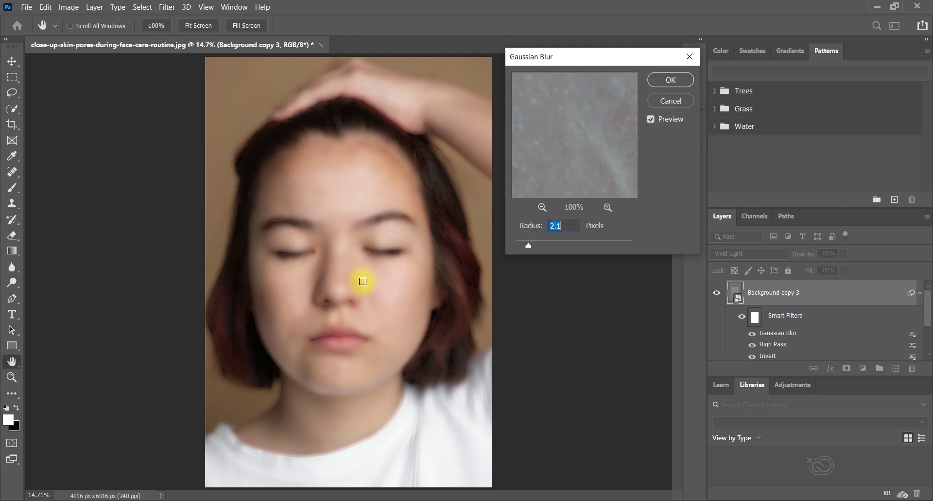
pyautogui.moveTo(526, 245)
pyautogui.mouseDown()
pyautogui.moveTo(577, 246)
pyautogui.moveTo(522, 241)
pyautogui.mouseUp()
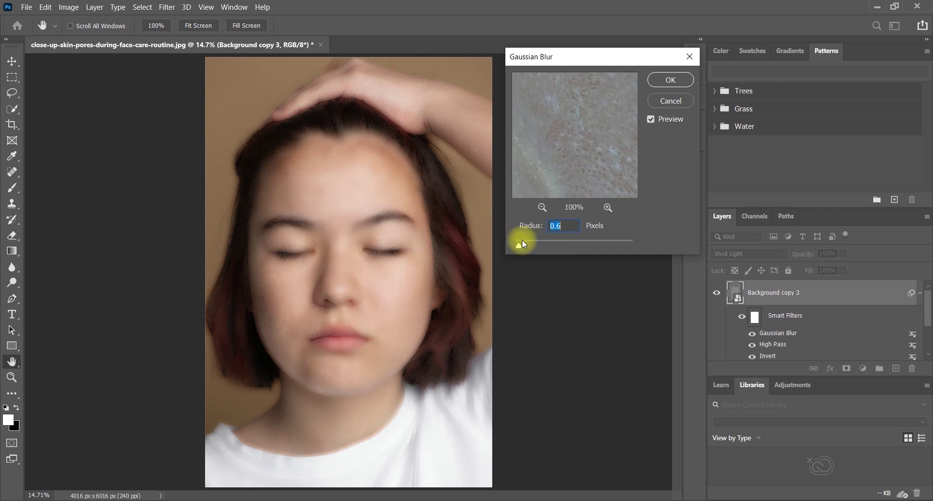
pyautogui.click(274, 295)
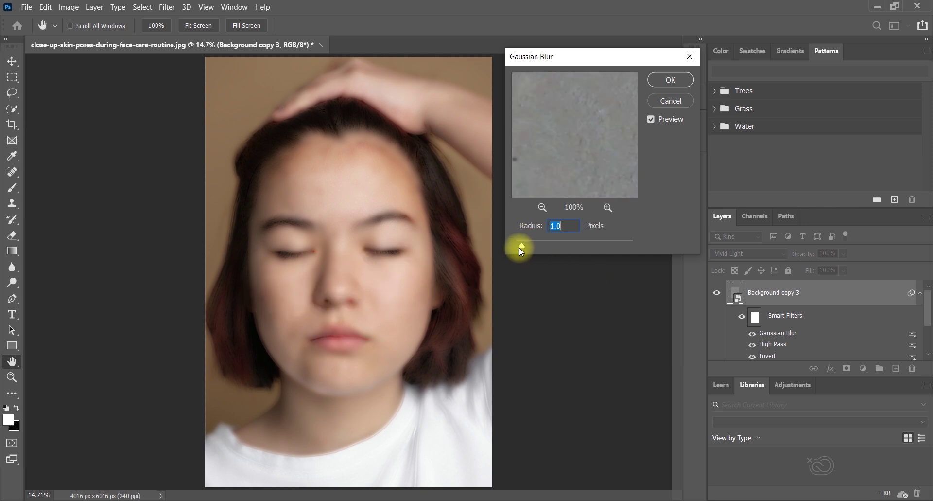
pyautogui.moveTo(529, 247); pyautogui.dragTo(531, 245)
pyautogui.click(669, 80)
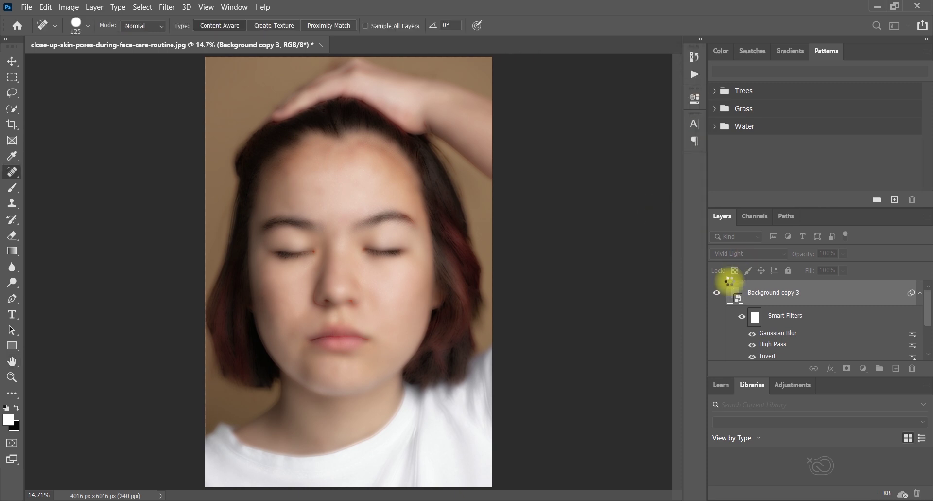
# Add a layer mask to Background copy 3 and invert it to black to hide the smoothing effect
pyautogui.click(848, 370)
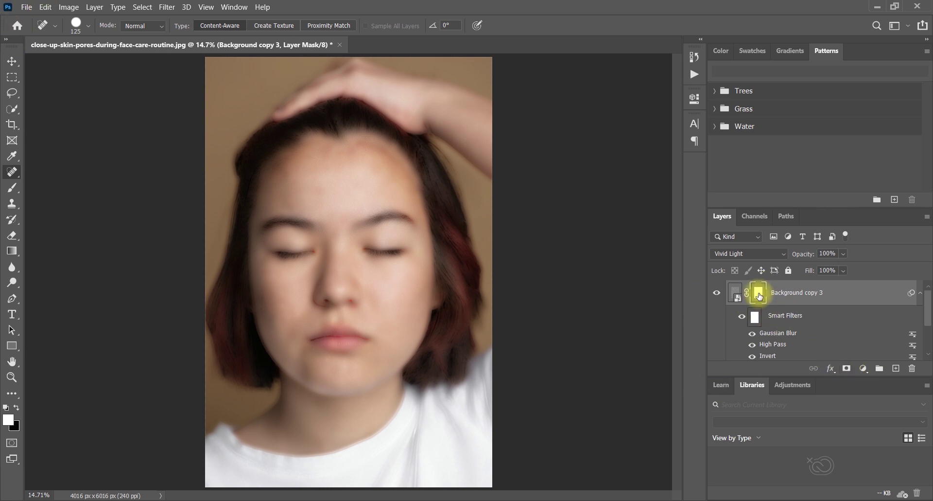
pyautogui.click(69, 8)
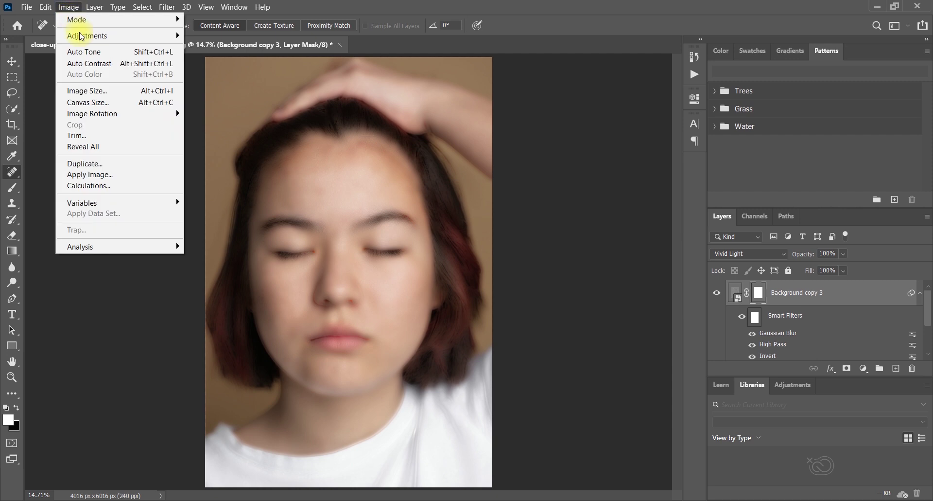
pyautogui.moveTo(103, 35)
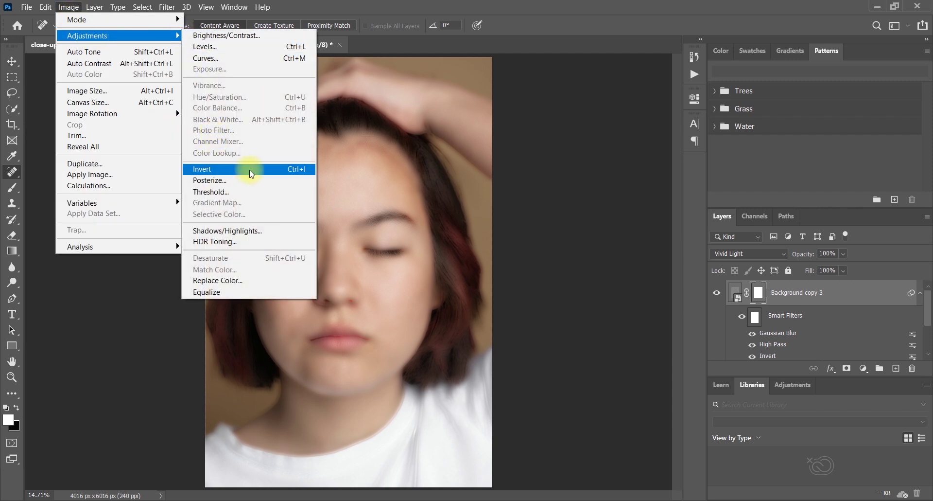
pyautogui.click(234, 171)
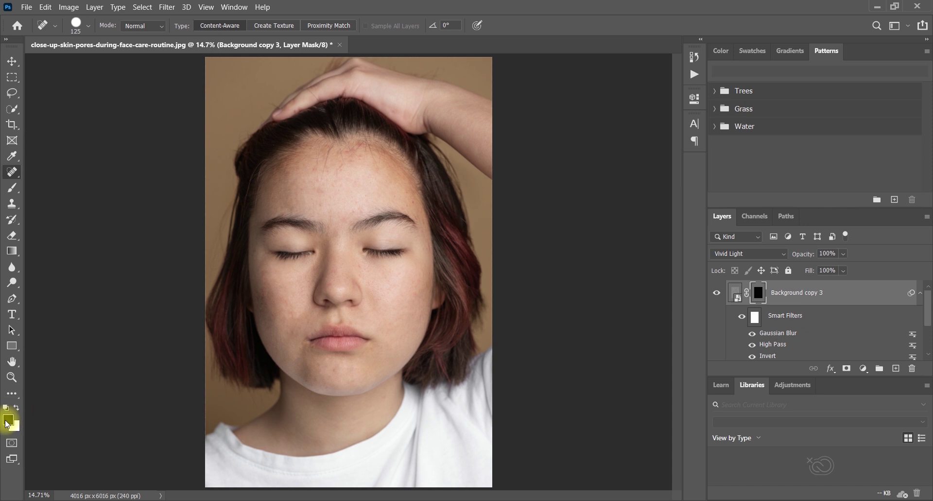
# Swap the foreground and background colours so that white is the foreground colour
pyautogui.click(18, 428)
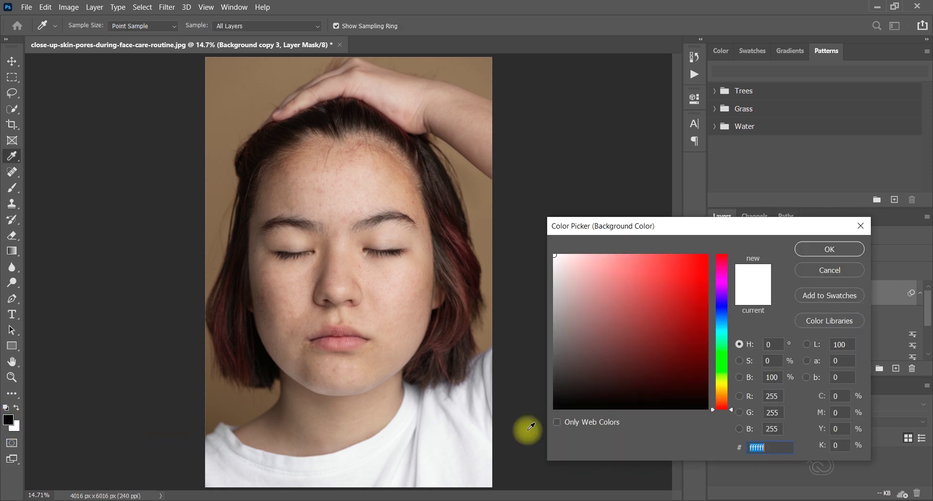
pyautogui.click(827, 270)
pyautogui.click(16, 407)
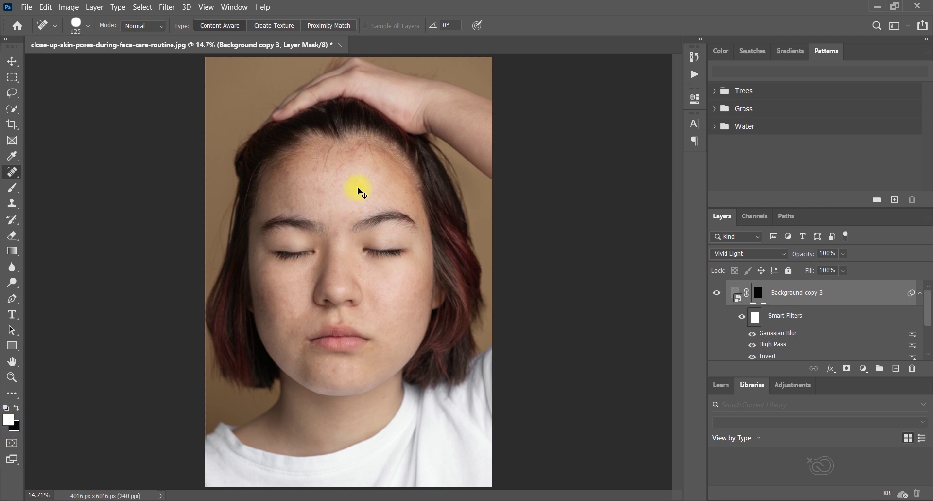
# Choose the Brush tool with a soft round tip at 800 px size and 0% hardness
pyautogui.click(88, 26)
pyautogui.click(79, 30)
pyautogui.click(75, 27)
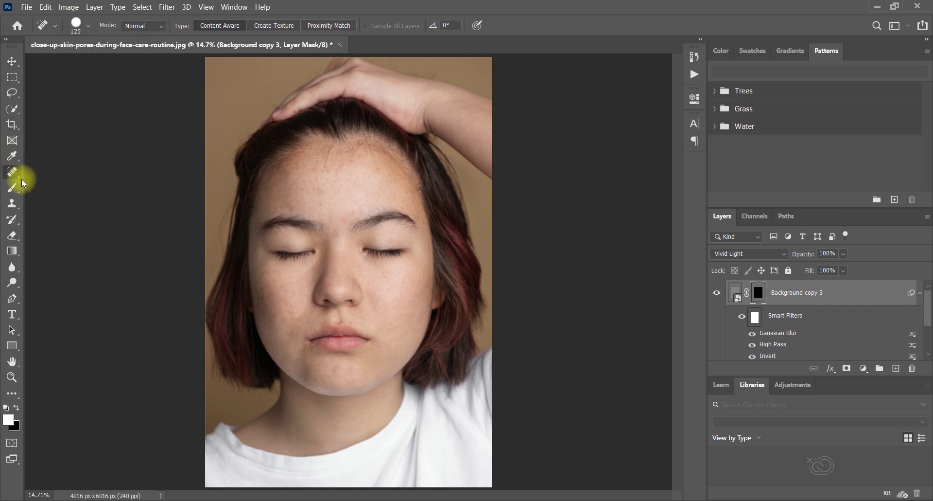
pyautogui.click(12, 187)
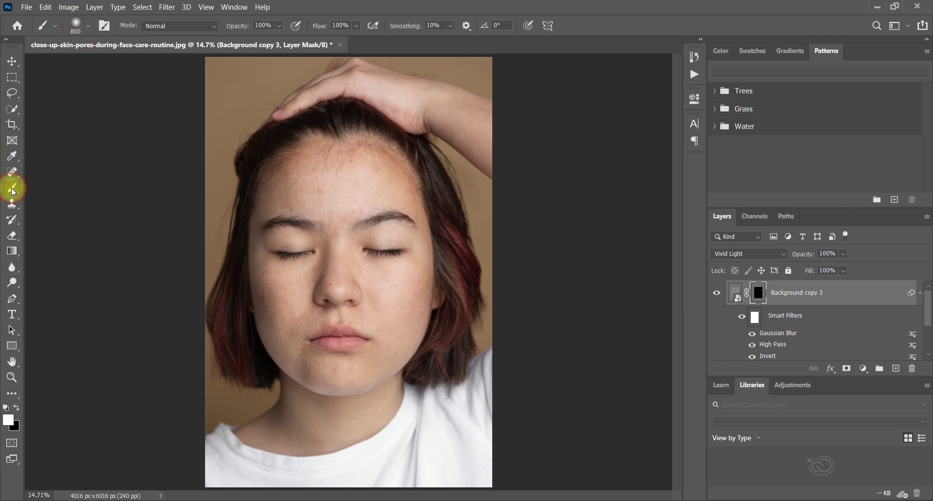
pyautogui.click(84, 26)
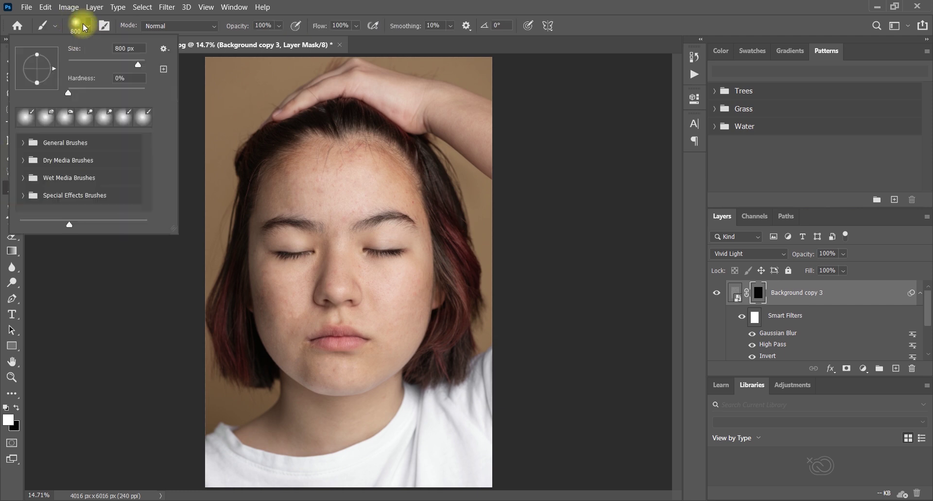
pyautogui.click(25, 118)
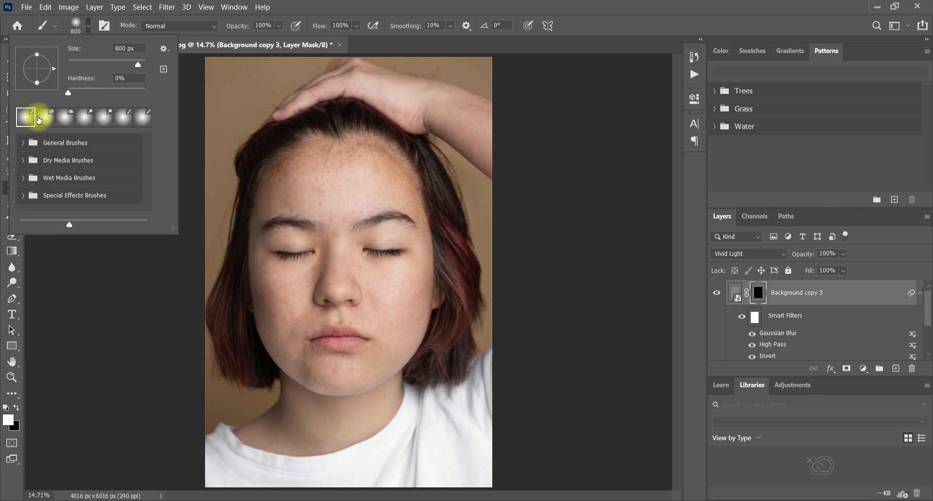
pyautogui.click(77, 25)
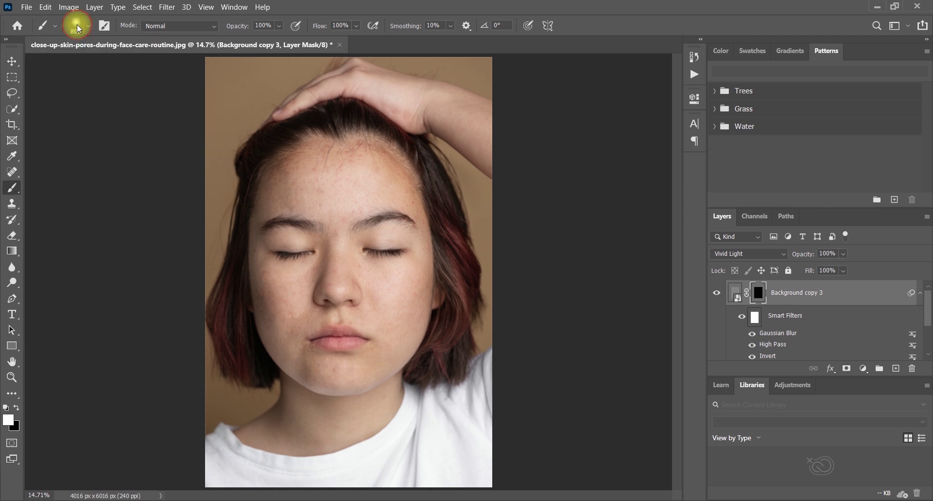
pyautogui.click(13, 191)
pyautogui.click(58, 184)
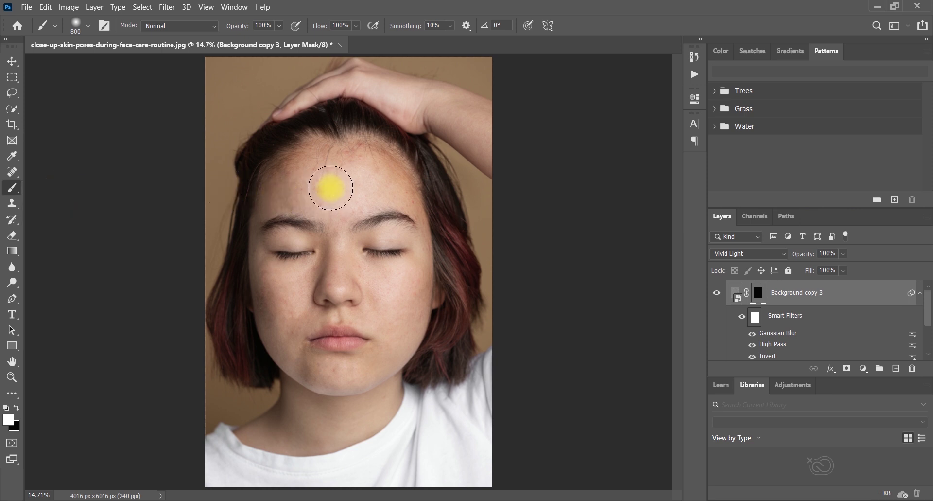
# Paint white on the mask over the forehead, cheeks and chin with a 500 px brush, lowering the flow to 61% partway
pyautogui.press('[')
pyautogui.press('[')
pyautogui.moveTo(335, 187)
pyautogui.mouseDown()
pyautogui.moveTo(354, 155)
pyautogui.moveTo(289, 164)
pyautogui.moveTo(383, 162)
pyautogui.moveTo(405, 192)
pyautogui.moveTo(378, 157)
pyautogui.moveTo(340, 154)
pyautogui.moveTo(301, 185)
pyautogui.moveTo(376, 190)
pyautogui.moveTo(284, 196)
pyautogui.moveTo(293, 175)
pyautogui.moveTo(273, 198)
pyautogui.moveTo(354, 193)
pyautogui.mouseUp()
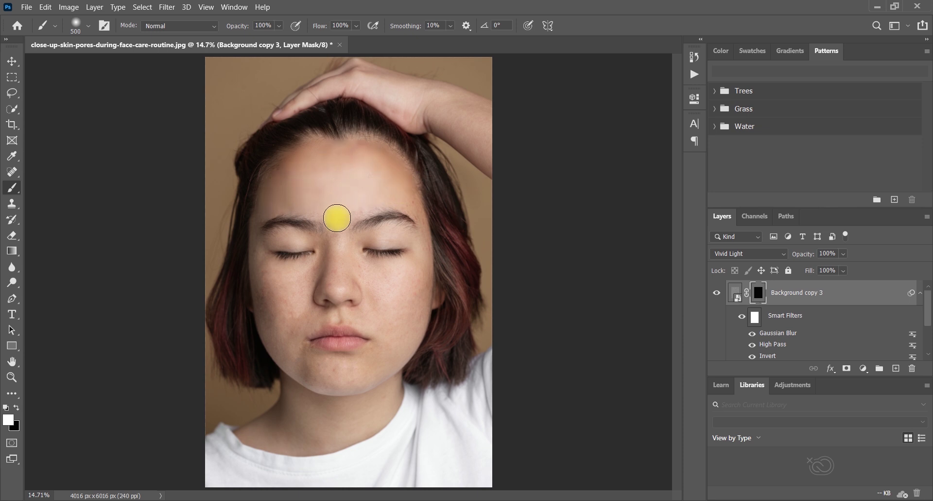
pyautogui.moveTo(281, 288)
pyautogui.mouseDown()
pyautogui.moveTo(281, 332)
pyautogui.moveTo(276, 287)
pyautogui.moveTo(272, 318)
pyautogui.moveTo(264, 283)
pyautogui.moveTo(264, 309)
pyautogui.moveTo(306, 362)
pyautogui.mouseUp()
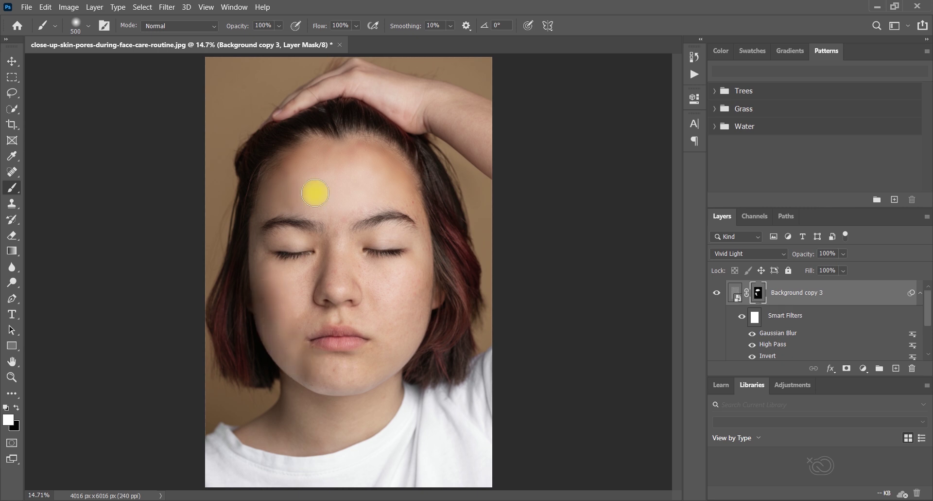
pyautogui.moveTo(325, 26); pyautogui.dragTo(311, 32)
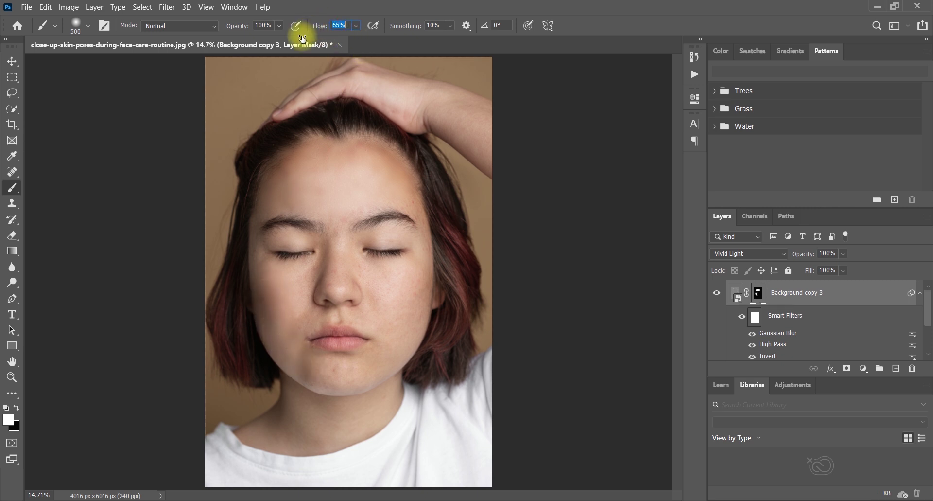
pyautogui.moveTo(404, 315)
pyautogui.mouseDown()
pyautogui.moveTo(406, 287)
pyautogui.moveTo(397, 326)
pyautogui.moveTo(375, 279)
pyautogui.moveTo(394, 317)
pyautogui.moveTo(403, 317)
pyautogui.moveTo(378, 361)
pyautogui.moveTo(322, 371)
pyautogui.moveTo(302, 358)
pyautogui.moveTo(313, 376)
pyautogui.moveTo(379, 355)
pyautogui.moveTo(315, 366)
pyautogui.moveTo(293, 342)
pyautogui.moveTo(306, 315)
pyautogui.moveTo(297, 299)
pyautogui.moveTo(303, 262)
pyautogui.moveTo(362, 249)
pyautogui.moveTo(338, 193)
pyautogui.moveTo(363, 178)
pyautogui.moveTo(395, 190)
pyautogui.moveTo(352, 129)
pyautogui.mouseUp()
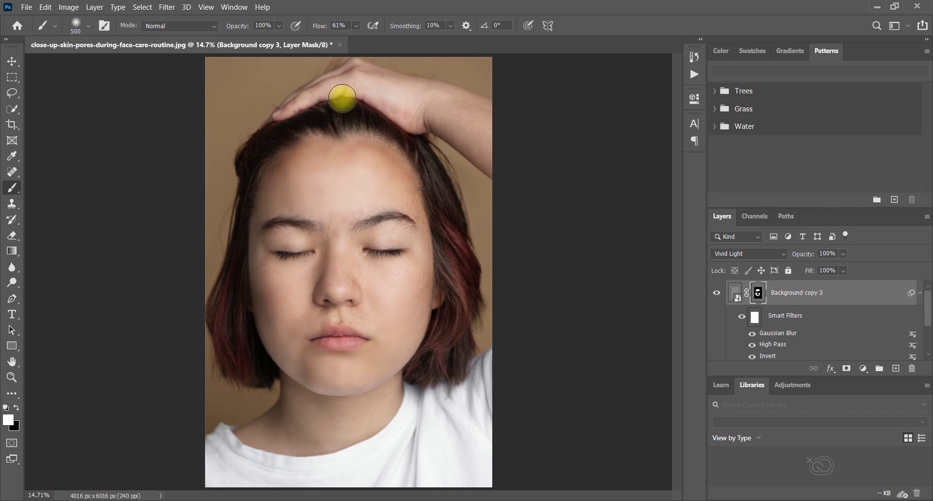
# Lower the brush flow to 41% and paint on the mask over the spots on the cheek on the image's right side
pyautogui.moveTo(318, 30); pyautogui.dragTo(310, 30)
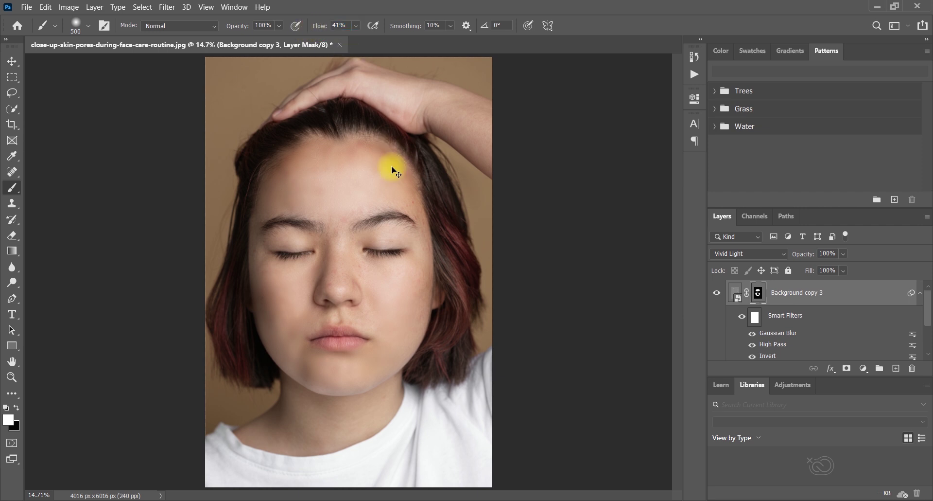
pyautogui.hotkey('ctrl', '+')
pyautogui.hotkey('ctrl', '+')
pyautogui.hotkey('ctrl', '+')
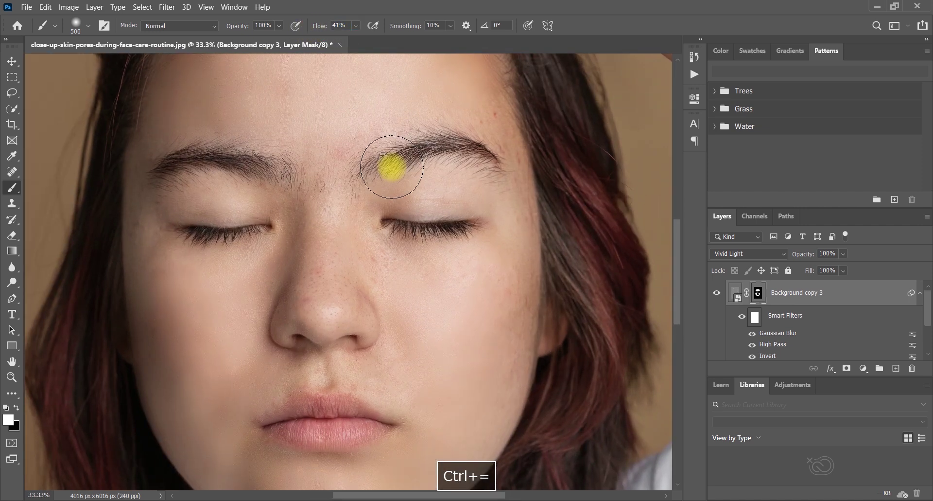
pyautogui.moveTo(391, 167)
pyautogui.mouseDown()
pyautogui.moveTo(458, 322)
pyautogui.moveTo(494, 298)
pyautogui.moveTo(493, 417)
pyautogui.moveTo(501, 308)
pyautogui.moveTo(502, 355)
pyautogui.moveTo(489, 372)
pyautogui.mouseUp()
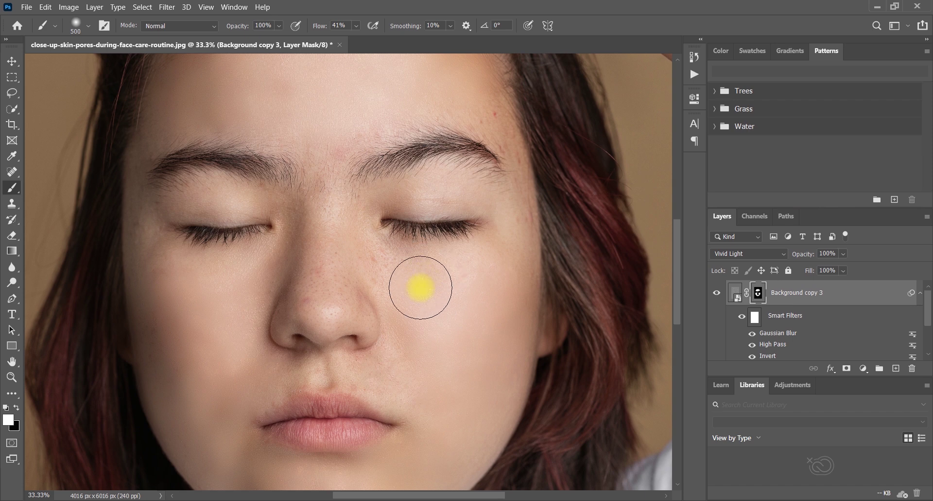
# Reduce the brush to 175 px and paint on the mask over the nose and the skin around the mouth
pyautogui.press('[')
pyautogui.press('[')
pyautogui.press('[')
pyautogui.press('[')
pyautogui.press('[')
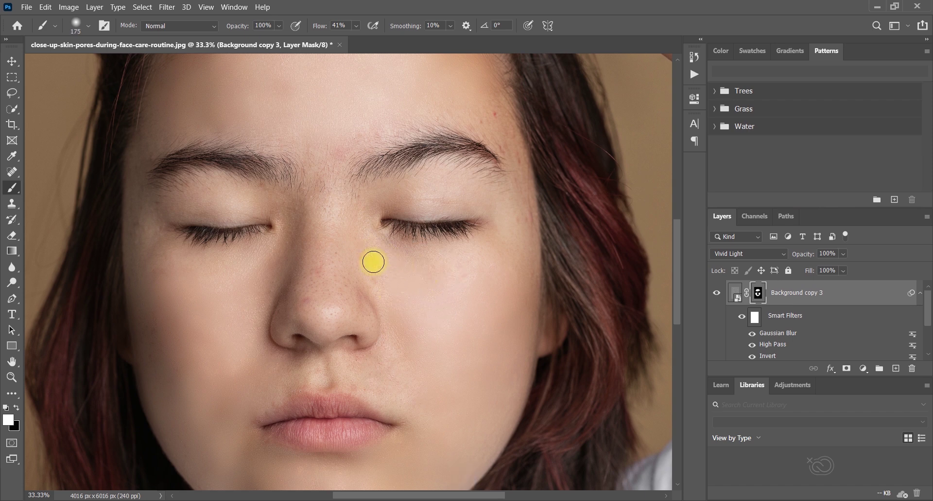
pyautogui.moveTo(320, 272)
pyautogui.mouseDown()
pyautogui.moveTo(307, 307)
pyautogui.moveTo(311, 290)
pyautogui.moveTo(346, 294)
pyautogui.moveTo(364, 311)
pyautogui.moveTo(331, 304)
pyautogui.moveTo(367, 324)
pyautogui.moveTo(324, 310)
pyautogui.moveTo(308, 313)
pyautogui.moveTo(312, 322)
pyautogui.moveTo(343, 321)
pyautogui.moveTo(298, 321)
pyautogui.moveTo(308, 274)
pyautogui.moveTo(290, 267)
pyautogui.moveTo(290, 230)
pyautogui.moveTo(262, 287)
pyautogui.moveTo(284, 208)
pyautogui.moveTo(197, 205)
pyautogui.moveTo(263, 199)
pyautogui.moveTo(215, 191)
pyautogui.moveTo(234, 203)
pyautogui.moveTo(481, 186)
pyautogui.moveTo(437, 187)
pyautogui.moveTo(526, 220)
pyautogui.moveTo(523, 208)
pyautogui.moveTo(523, 239)
pyautogui.moveTo(514, 134)
pyautogui.moveTo(485, 108)
pyautogui.moveTo(525, 169)
pyautogui.moveTo(365, 169)
pyautogui.moveTo(374, 182)
pyautogui.moveTo(320, 160)
pyautogui.moveTo(368, 106)
pyautogui.moveTo(408, 118)
pyautogui.moveTo(234, 95)
pyautogui.moveTo(293, 84)
pyautogui.moveTo(424, 99)
pyautogui.moveTo(415, 89)
pyautogui.moveTo(249, 75)
pyautogui.moveTo(192, 124)
pyautogui.moveTo(250, 93)
pyautogui.moveTo(213, 112)
pyautogui.moveTo(127, 212)
pyautogui.moveTo(111, 248)
pyautogui.moveTo(119, 274)
pyautogui.moveTo(111, 246)
pyautogui.moveTo(119, 331)
pyautogui.moveTo(139, 338)
pyautogui.moveTo(187, 404)
pyautogui.moveTo(214, 344)
pyautogui.moveTo(187, 297)
pyautogui.moveTo(182, 327)
pyautogui.moveTo(194, 380)
pyautogui.moveTo(232, 426)
pyautogui.moveTo(194, 396)
pyautogui.moveTo(175, 335)
pyautogui.moveTo(195, 412)
pyautogui.moveTo(226, 409)
pyautogui.moveTo(200, 296)
pyautogui.moveTo(206, 373)
pyautogui.moveTo(285, 333)
pyautogui.moveTo(307, 306)
pyautogui.moveTo(335, 363)
pyautogui.moveTo(418, 300)
pyautogui.moveTo(425, 348)
pyautogui.moveTo(316, 376)
pyautogui.moveTo(344, 349)
pyautogui.moveTo(381, 361)
pyautogui.moveTo(447, 421)
pyautogui.mouseUp()
# Paint on the mask over the chin and jaw area, undoing unwanted strokes
pyautogui.press('space')
pyautogui.press('space')
pyautogui.press('space')
pyautogui.hotkey('ctrl', 'z')
pyautogui.moveTo(411, 451); pyautogui.dragTo(426, 376)
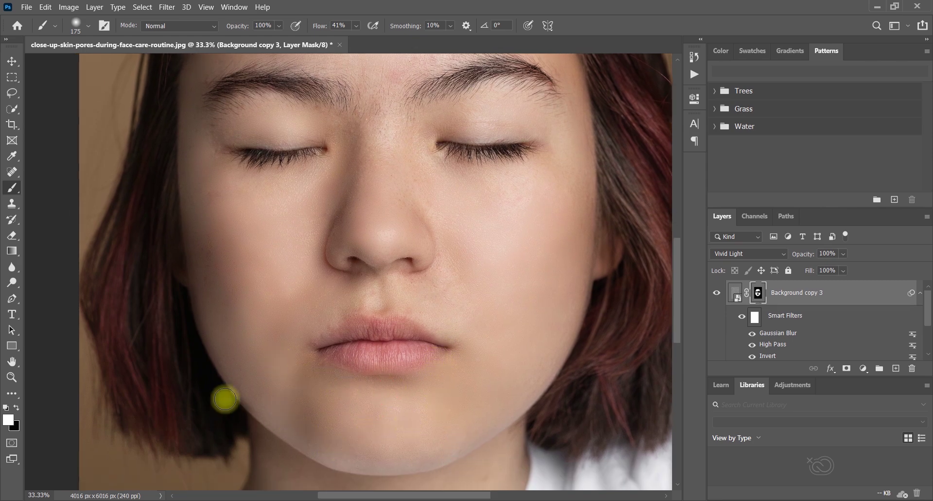
pyautogui.hotkey('ctrl', 'z')
pyautogui.press('space')
pyautogui.hotkey('ctrl', 'z')
pyautogui.press('space')
# Paint on the mask over the neck down to the shirt collar, undoing unwanted strokes
pyautogui.moveTo(413, 316); pyautogui.dragTo(359, 402)
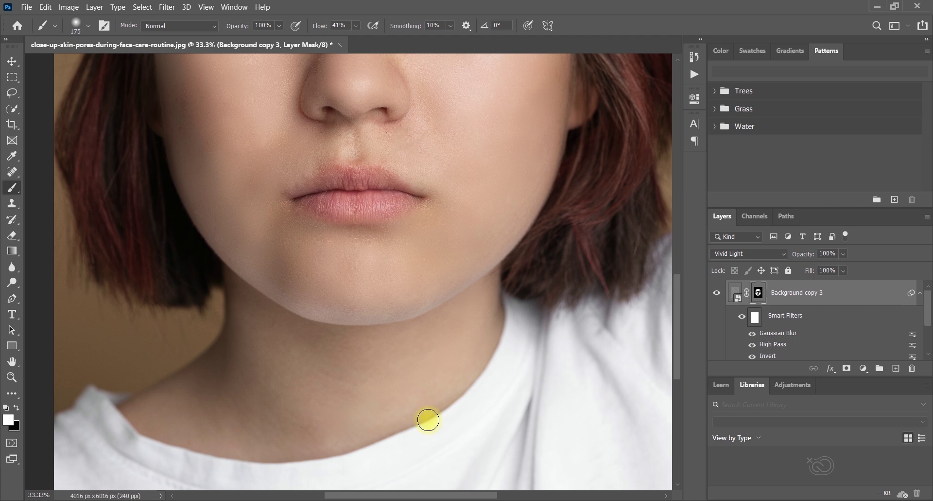
pyautogui.hotkey('ctrl', 'z')
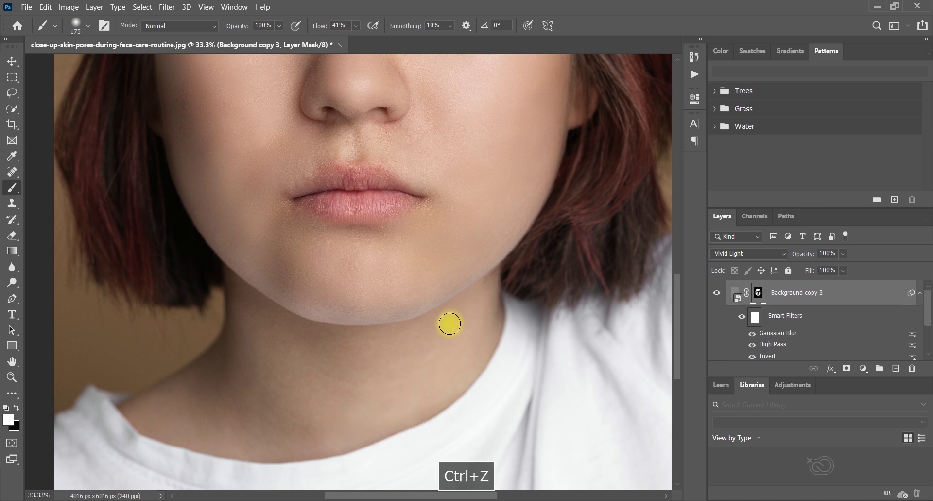
pyautogui.moveTo(463, 325)
pyautogui.mouseDown()
pyautogui.moveTo(378, 368)
pyautogui.moveTo(307, 386)
pyautogui.moveTo(390, 376)
pyautogui.moveTo(359, 376)
pyautogui.moveTo(322, 350)
pyautogui.moveTo(356, 348)
pyautogui.moveTo(306, 342)
pyautogui.moveTo(254, 310)
pyautogui.moveTo(239, 373)
pyautogui.moveTo(218, 388)
pyautogui.moveTo(228, 354)
pyautogui.moveTo(185, 391)
pyautogui.moveTo(207, 425)
pyautogui.moveTo(306, 444)
pyautogui.moveTo(347, 380)
pyautogui.moveTo(246, 372)
pyautogui.moveTo(359, 365)
pyautogui.moveTo(278, 357)
pyautogui.moveTo(265, 344)
pyautogui.moveTo(272, 391)
pyautogui.moveTo(304, 411)
pyautogui.moveTo(274, 416)
pyautogui.moveTo(335, 389)
pyautogui.moveTo(279, 342)
pyautogui.moveTo(381, 337)
pyautogui.moveTo(476, 303)
pyautogui.moveTo(454, 354)
pyautogui.moveTo(477, 325)
pyautogui.moveTo(473, 357)
pyautogui.moveTo(454, 367)
pyautogui.moveTo(487, 307)
pyautogui.moveTo(475, 356)
pyautogui.moveTo(373, 407)
pyautogui.moveTo(442, 402)
pyautogui.moveTo(400, 423)
pyautogui.moveTo(434, 412)
pyautogui.mouseUp()
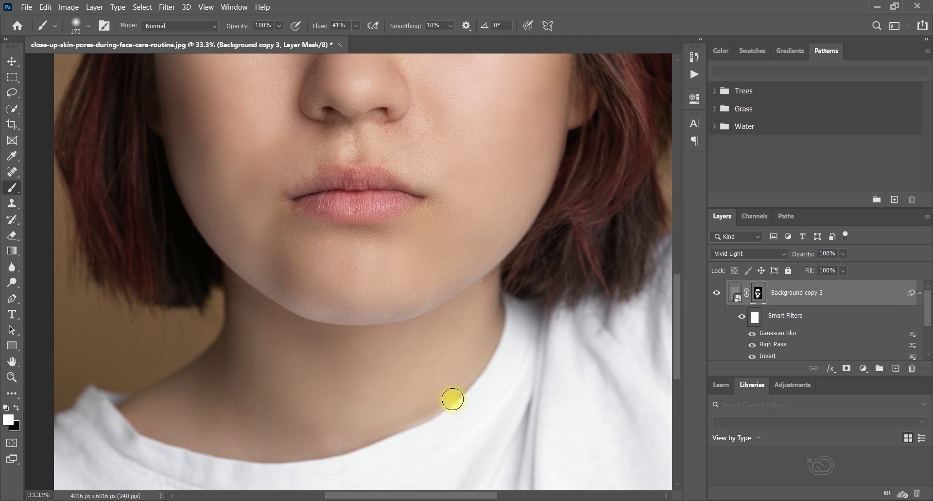
pyautogui.moveTo(478, 368)
pyautogui.mouseDown()
pyautogui.moveTo(500, 320)
pyautogui.moveTo(462, 398)
pyautogui.mouseUp()
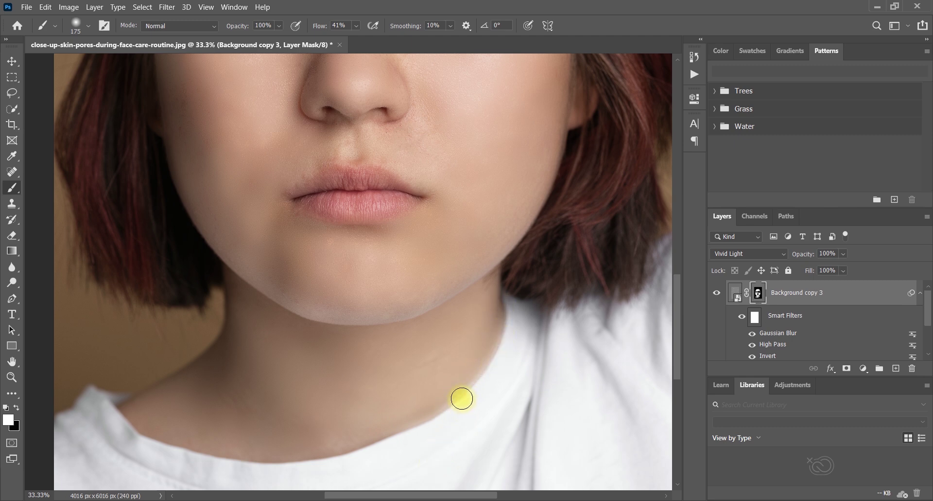
pyautogui.moveTo(423, 421); pyautogui.dragTo(508, 460)
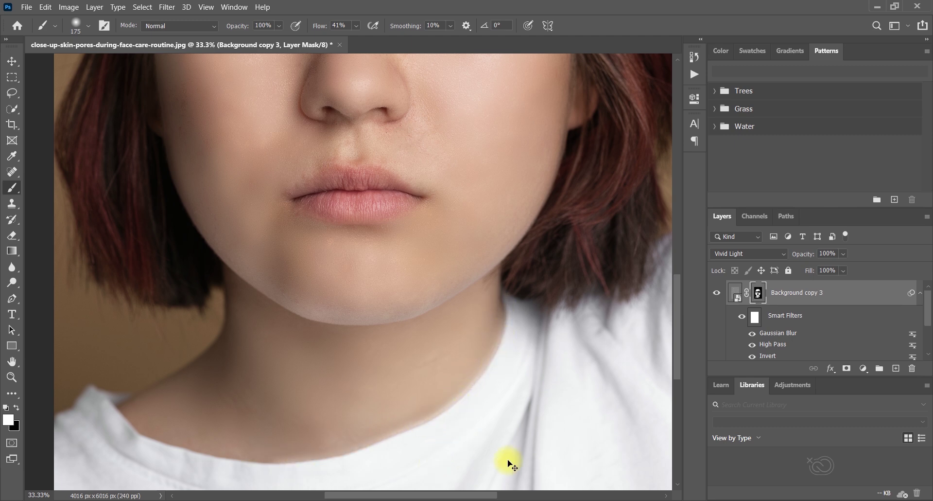
pyautogui.hotkey('ctrl', 'z')
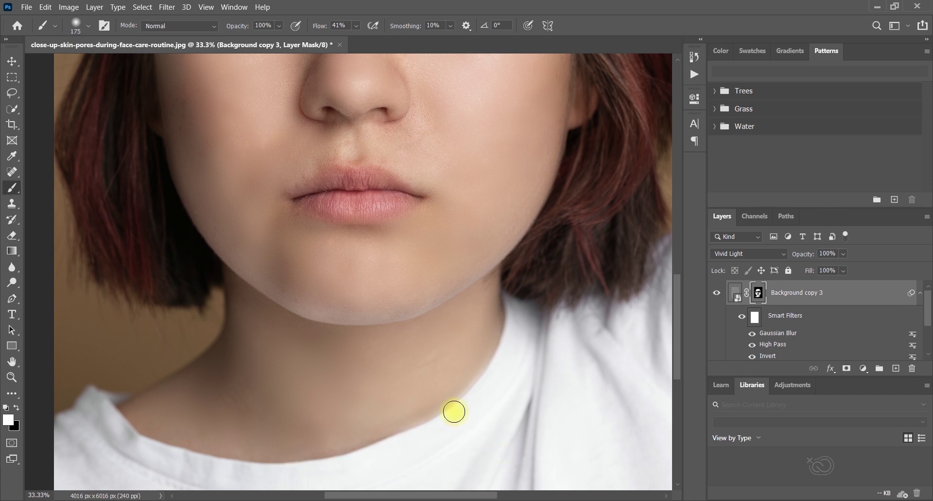
pyautogui.moveTo(381, 396)
pyautogui.mouseDown()
pyautogui.moveTo(363, 413)
pyautogui.moveTo(261, 436)
pyautogui.moveTo(404, 412)
pyautogui.moveTo(343, 432)
pyautogui.mouseUp()
pyautogui.hotkey('ctrl', 'z')
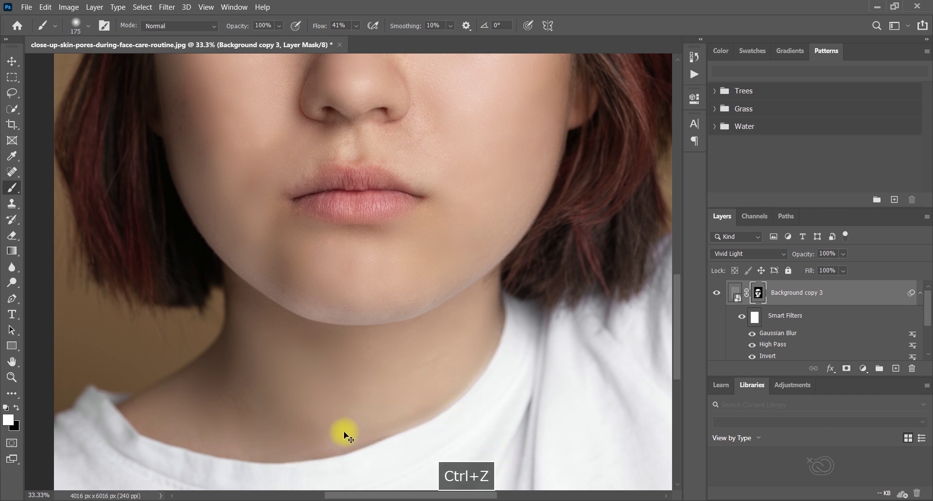
# Undo the last mask stroke on the neck and fit the whole portrait in view
pyautogui.press('z')
pyautogui.hotkey('ctrl', 'z')
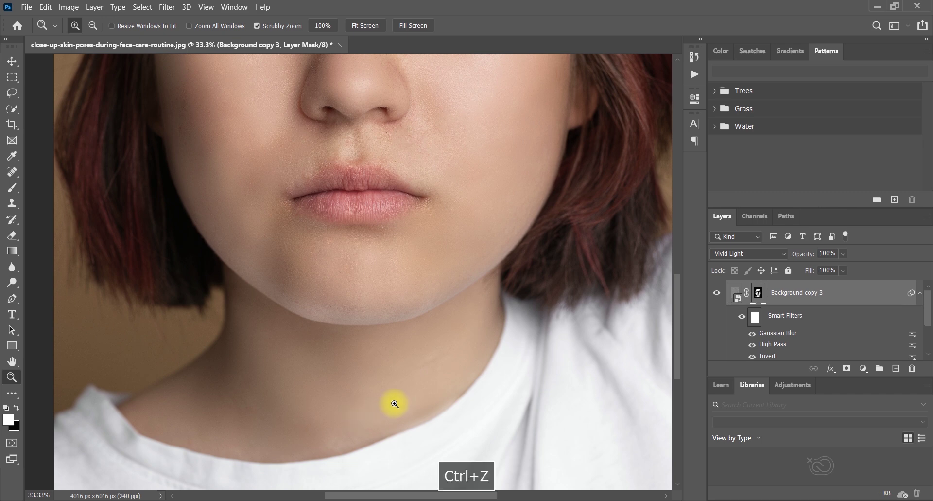
pyautogui.moveTo(409, 397); pyautogui.dragTo(378, 402)
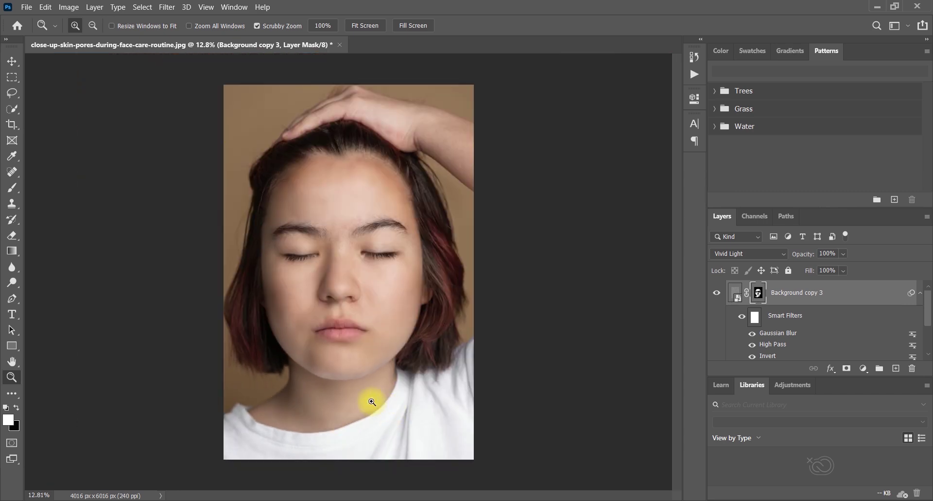
pyautogui.hotkey('ctrl', '0')
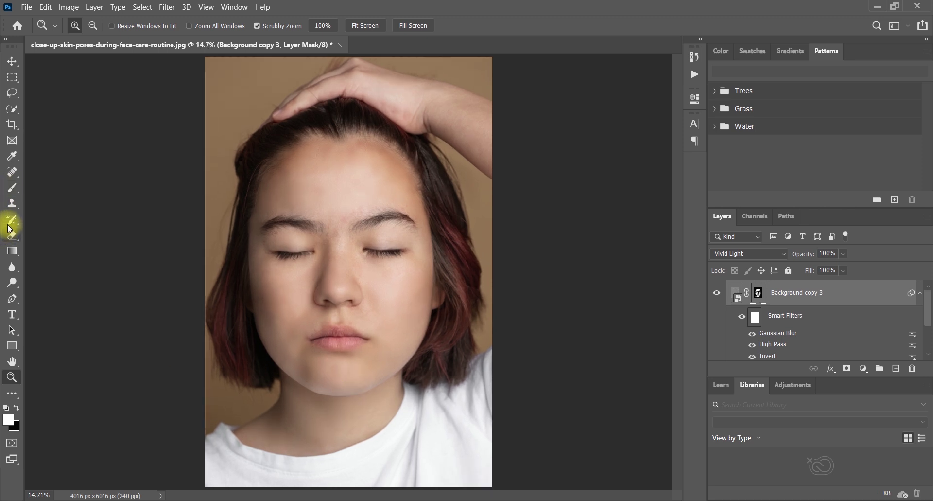
# Paint on the mask over the neck at 41% flow with the Brush tool, undoing the unwanted stroke
pyautogui.click(12, 187)
pyautogui.moveTo(313, 422)
pyautogui.mouseDown()
pyautogui.moveTo(277, 439)
pyautogui.moveTo(318, 439)
pyautogui.moveTo(290, 409)
pyautogui.mouseUp()
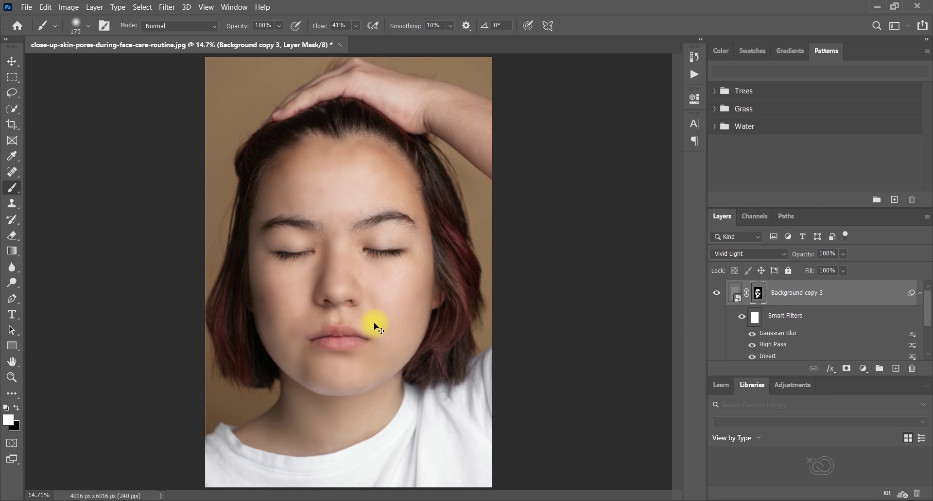
pyautogui.hotkey('ctrl', 'z')
# Lower the brush flow to 12% and paint on the mask over the nose and the cheek beside the mouth
pyautogui.moveTo(319, 26); pyautogui.dragTo(300, 34)
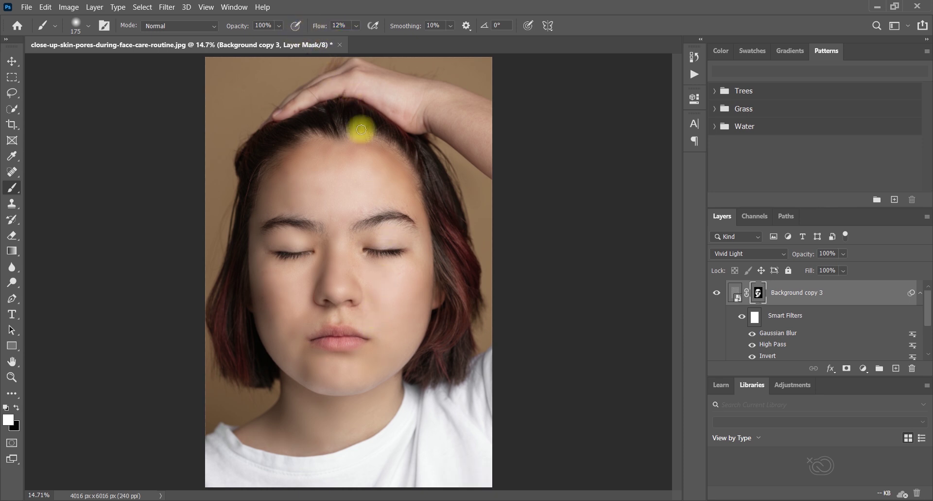
pyautogui.moveTo(361, 285); pyautogui.dragTo(376, 306)
pyautogui.moveTo(316, 290)
pyautogui.mouseDown()
pyautogui.moveTo(320, 251)
pyautogui.moveTo(320, 302)
pyautogui.moveTo(381, 326)
pyautogui.mouseUp()
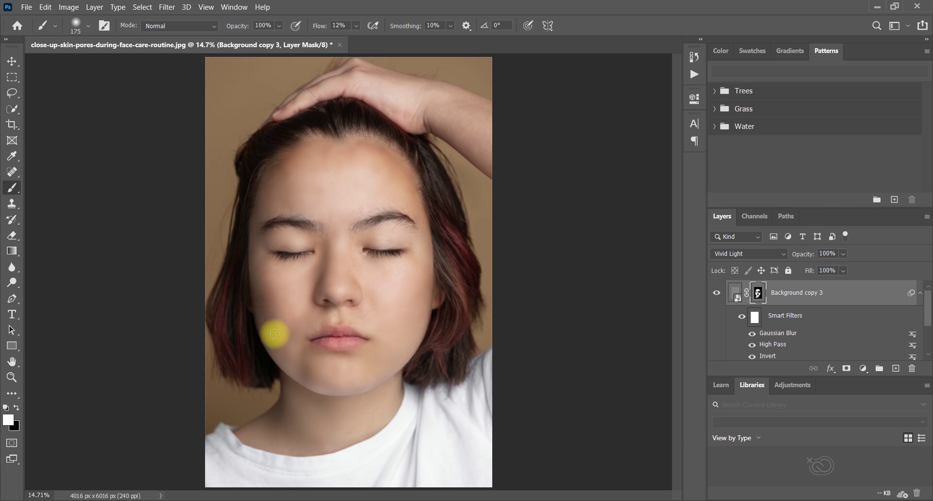
# Toggle the visibility of the Background copy 3 layer to compare the skin before and after smoothing
pyautogui.click(12, 62)
pyautogui.click(715, 292)
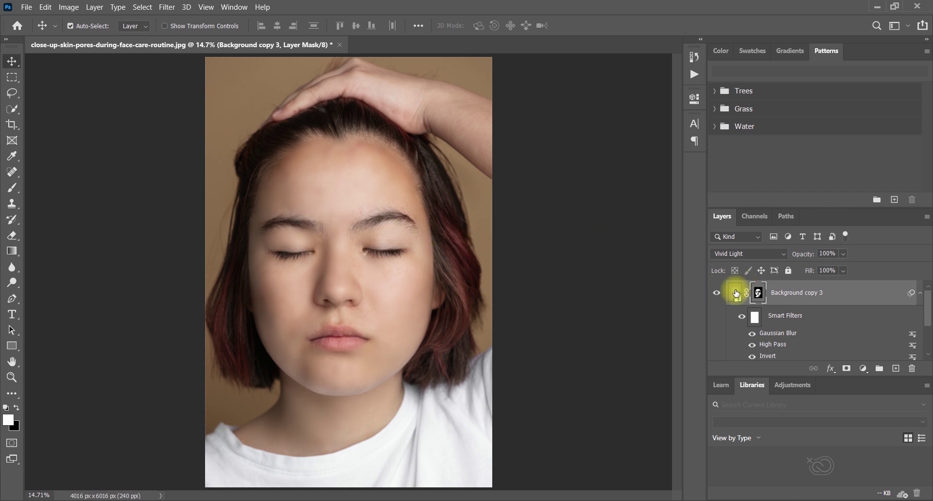
pyautogui.click(717, 293)
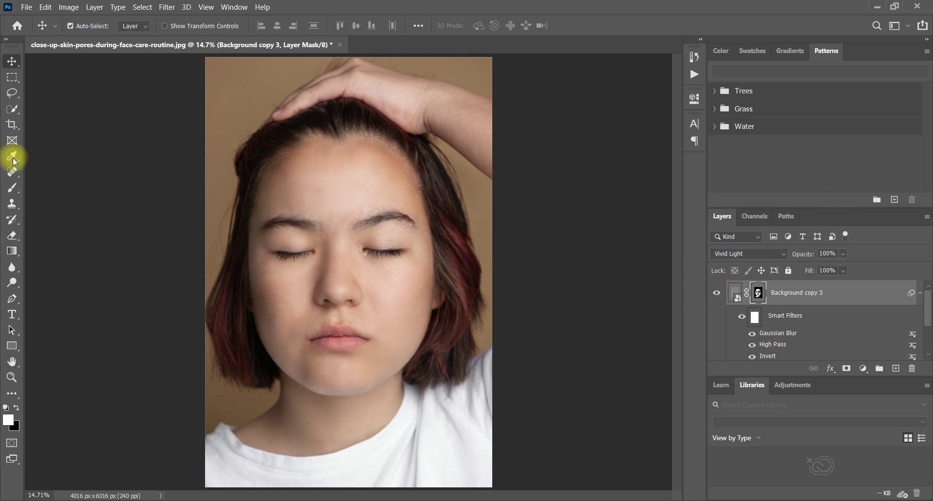
# Paint on the Background copy 3 mask over the upper forehead near the hairline with the 12% flow brush
pyautogui.click(12, 188)
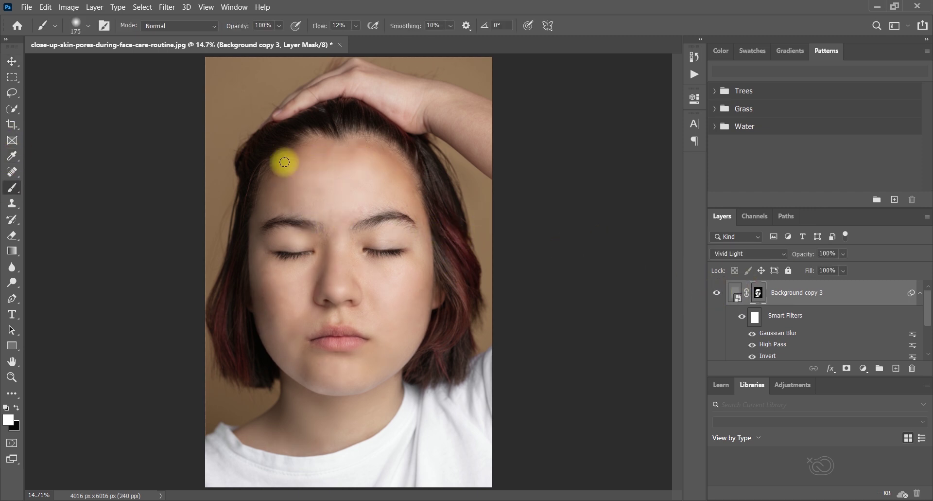
pyautogui.click(321, 144)
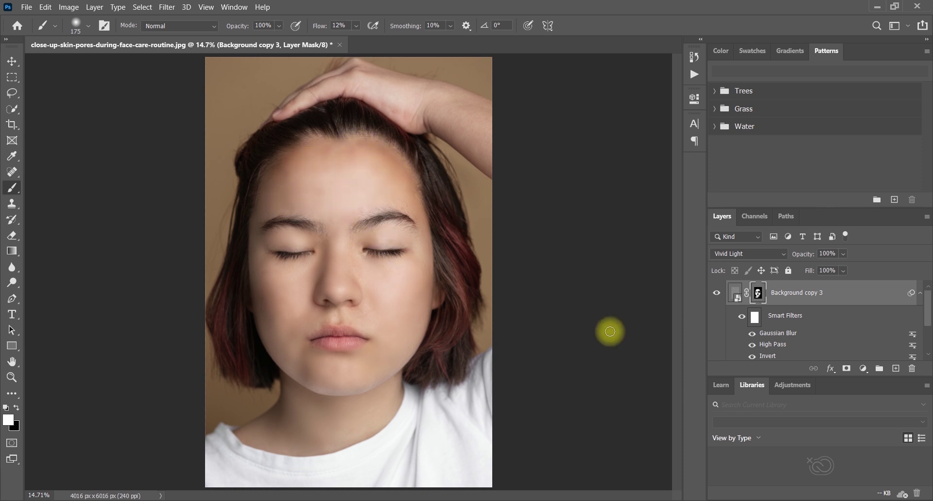
# Compare the retouched portrait with the unsmoothed version once more by toggling the Background copy 3 layer
pyautogui.click(12, 64)
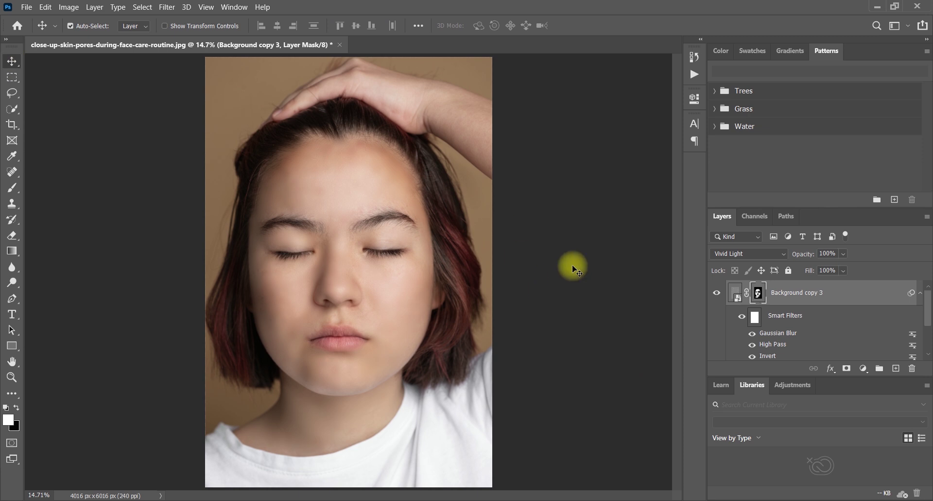
pyautogui.click(719, 294)
pyautogui.press('F10')
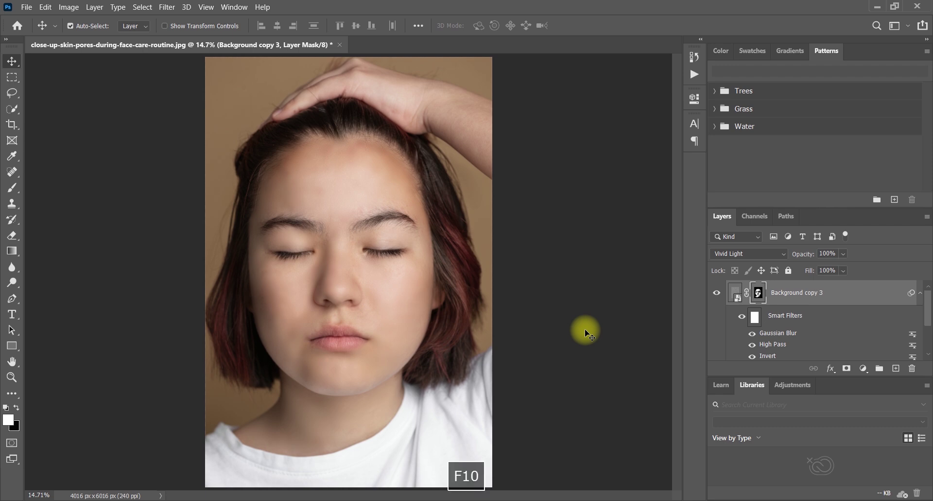